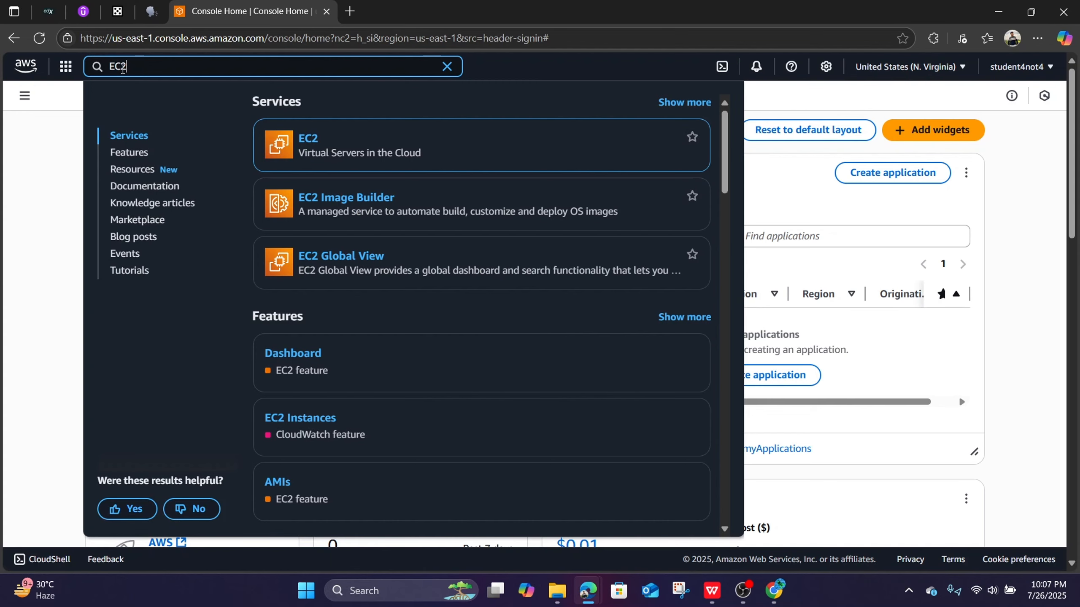
# Step: Open the EC2 service from the console search results
pyautogui.moveTo(338, 137)
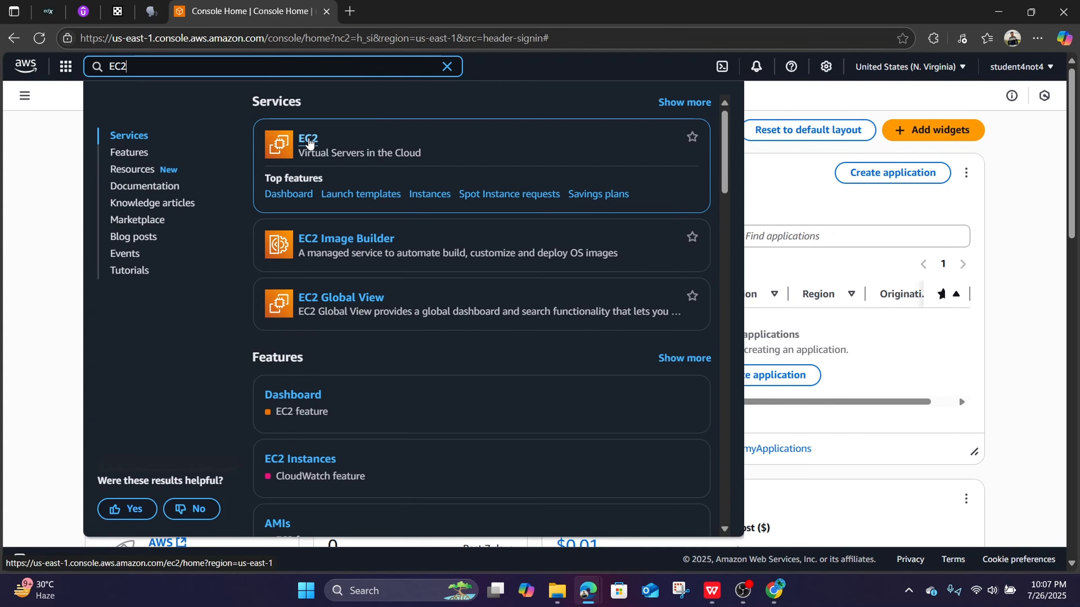
pyautogui.click(309, 142)
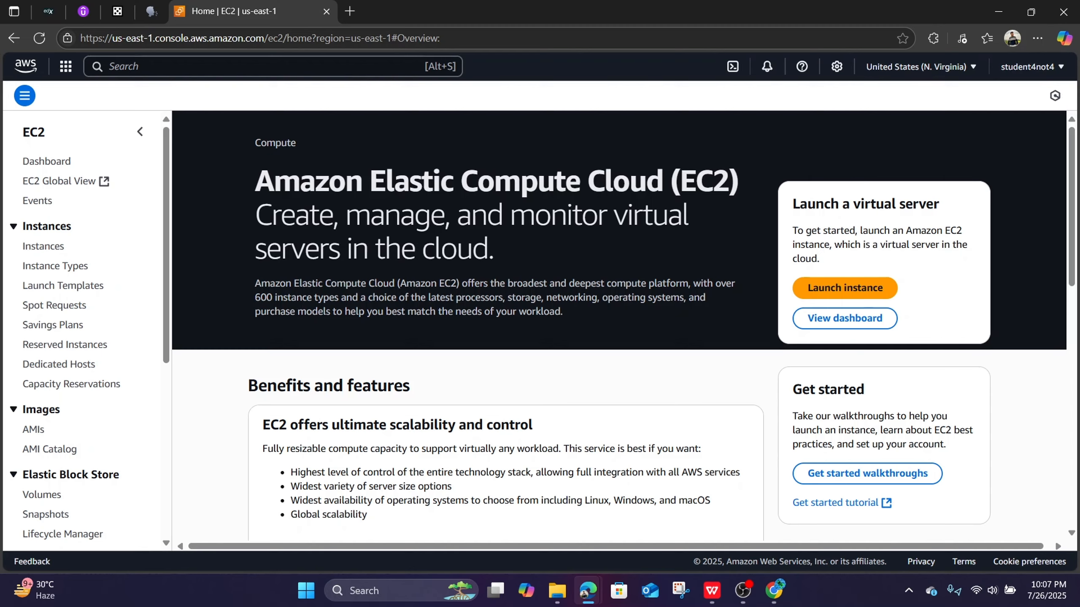
pyautogui.press('super+d')
pyautogui.press('super+d')
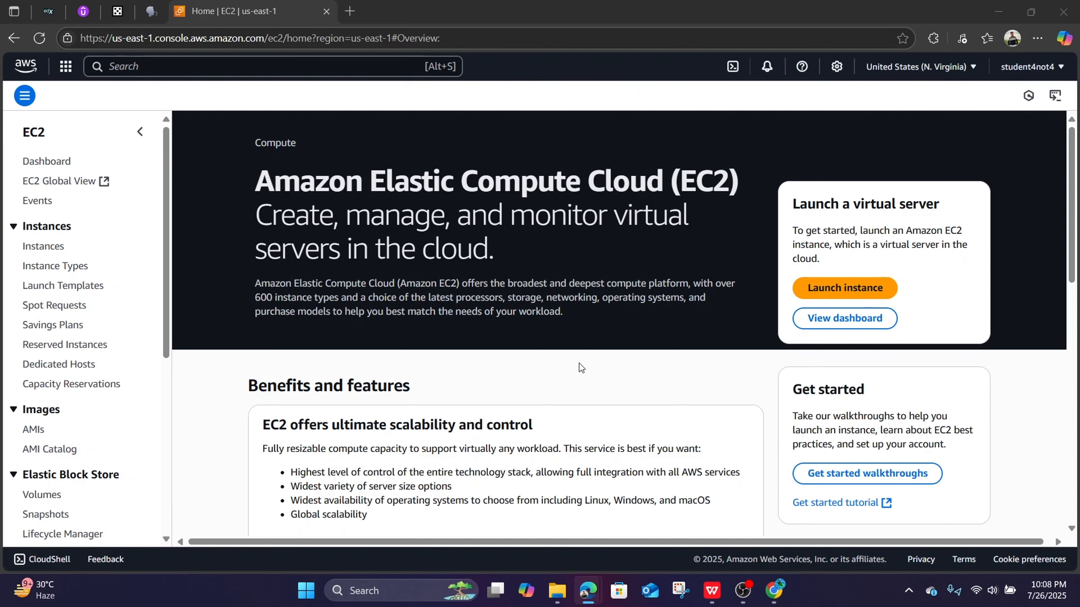
# Step: Review the EC2 overview page, including its benefits, use cases, related services and pricing links
pyautogui.scroll(-1, 588, 361)
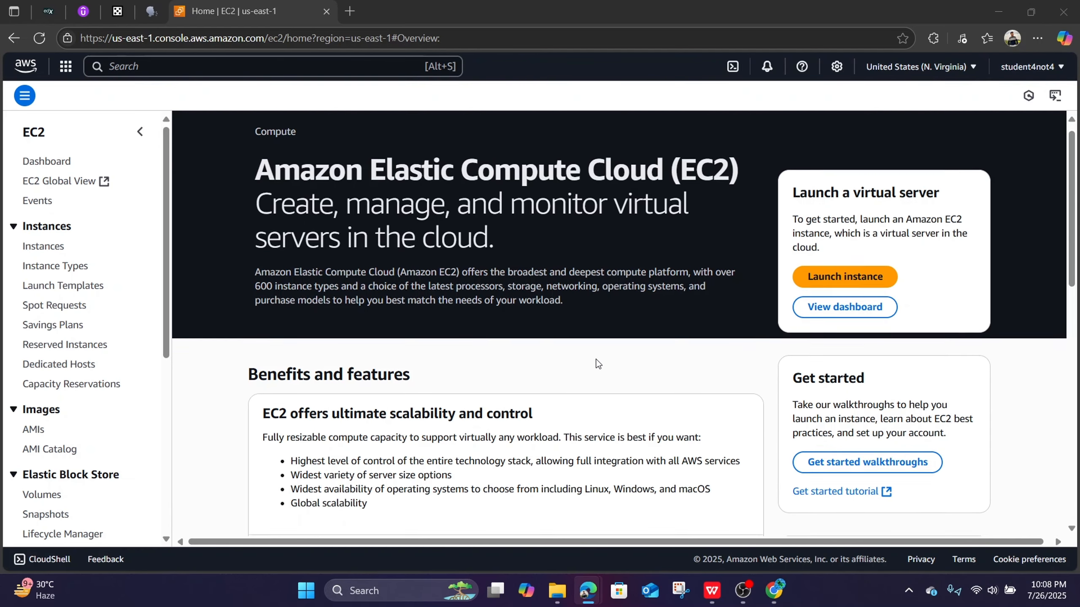
pyautogui.scroll(-3, 796, 377)
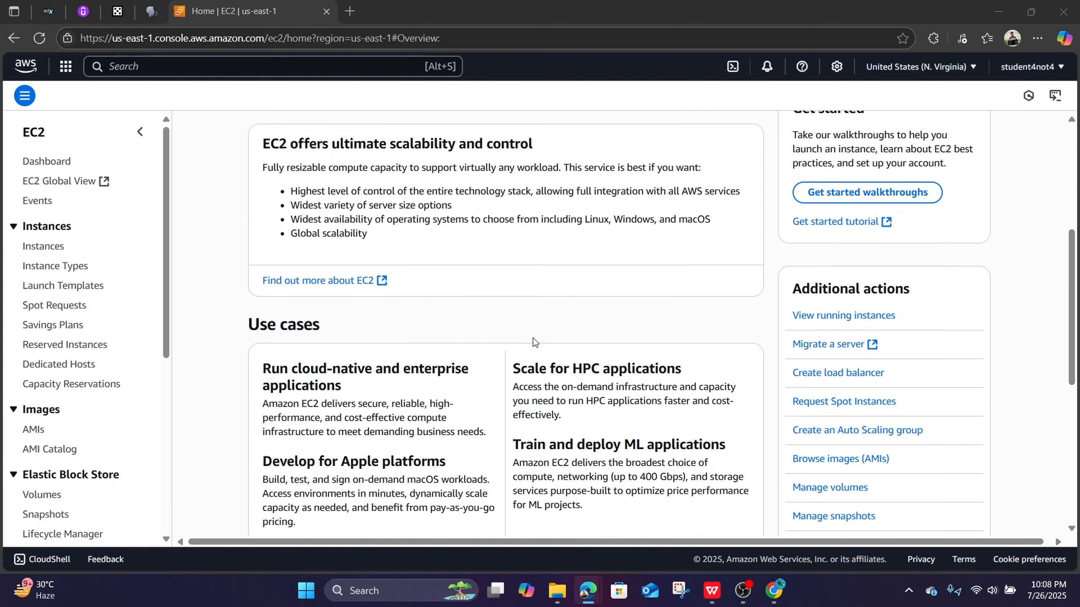
pyautogui.scroll(-1, 535, 348)
pyautogui.scroll(-1, 534, 348)
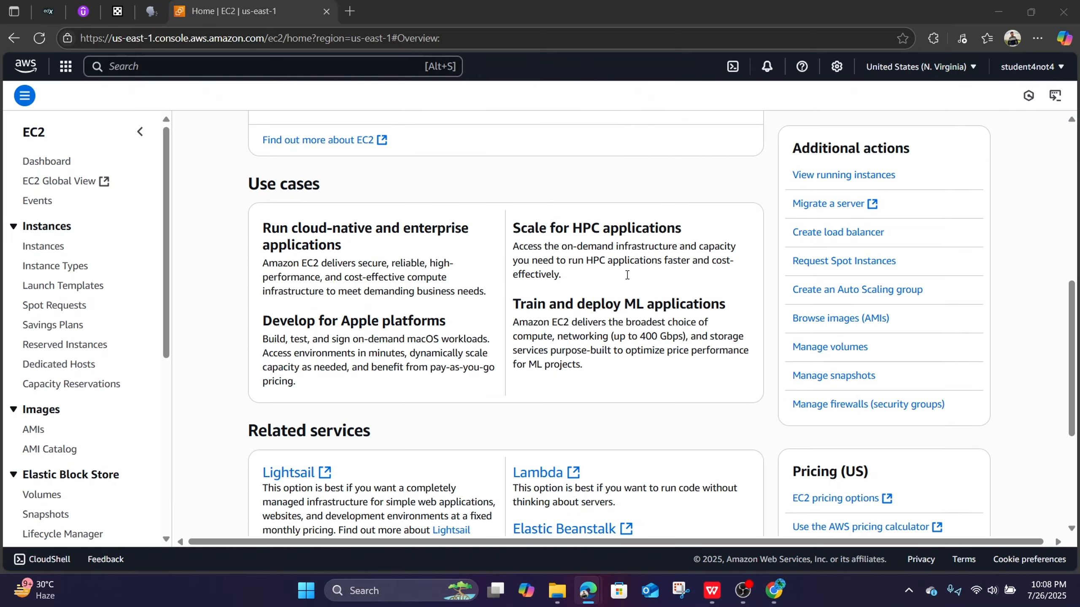
pyautogui.scroll(2, 475, 327)
pyautogui.scroll(1, 475, 327)
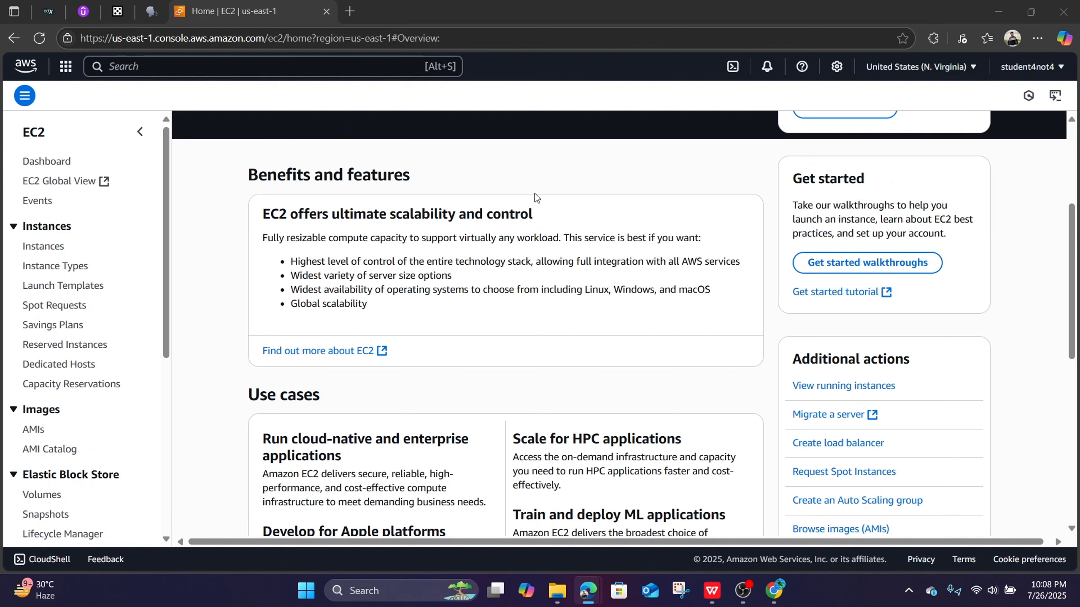
pyautogui.scroll(-7, 491, 348)
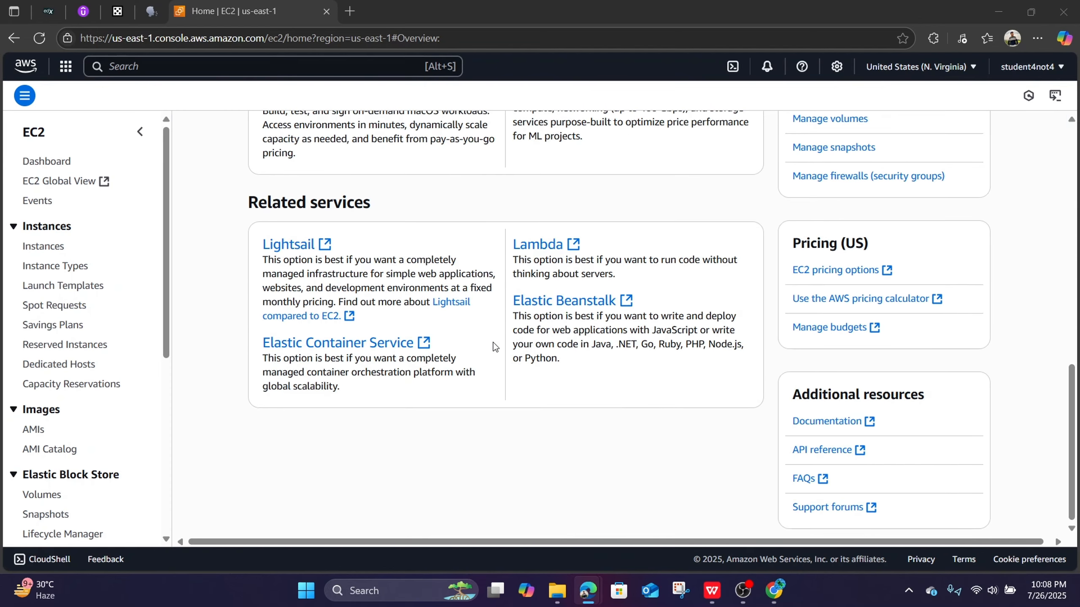
pyautogui.scroll(8, 493, 346)
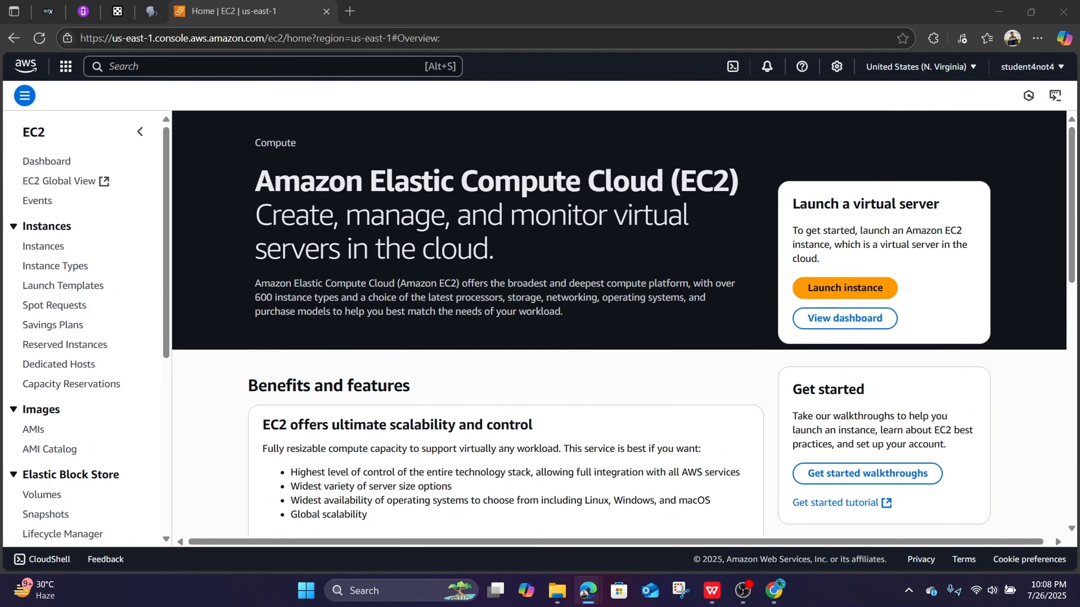
pyautogui.hotkey('alt', 'Tab')
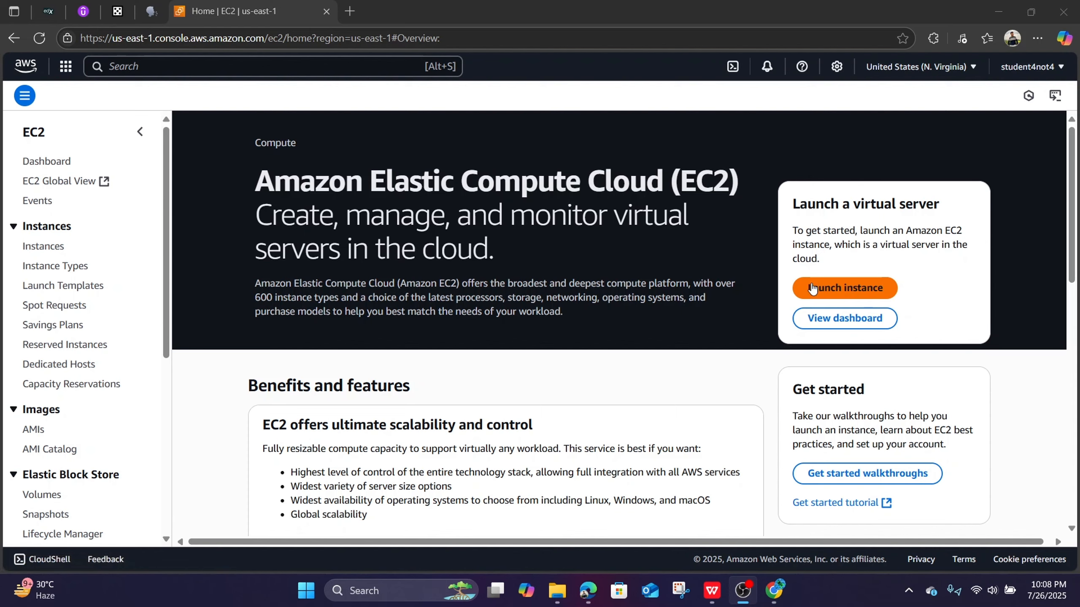
# Step: Start launching a new instance from the EC2 Instances page and name it Demo
pyautogui.click(33, 248)
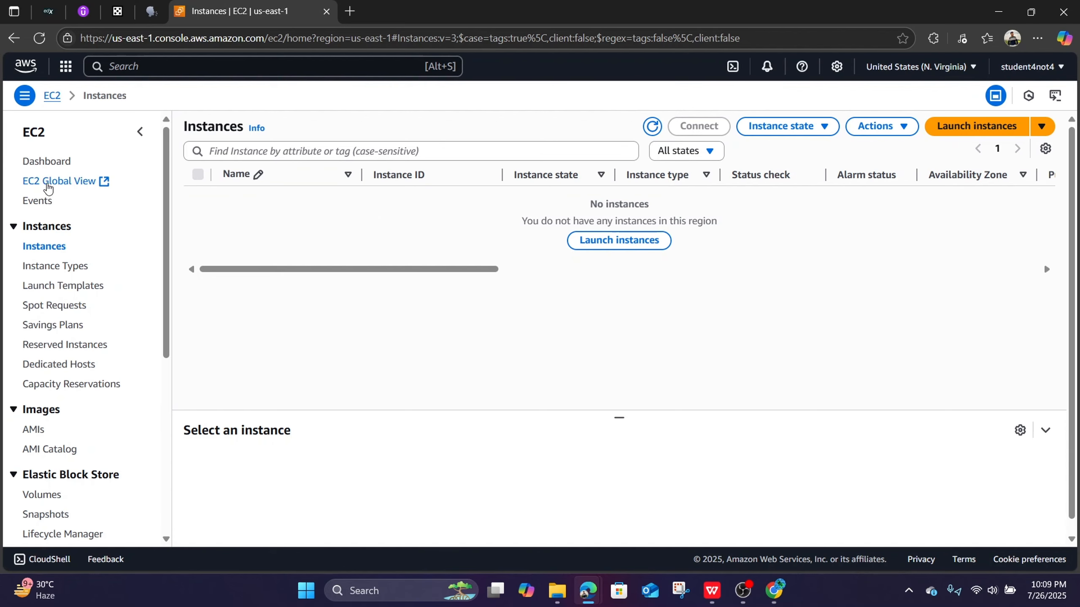
pyautogui.click(600, 248)
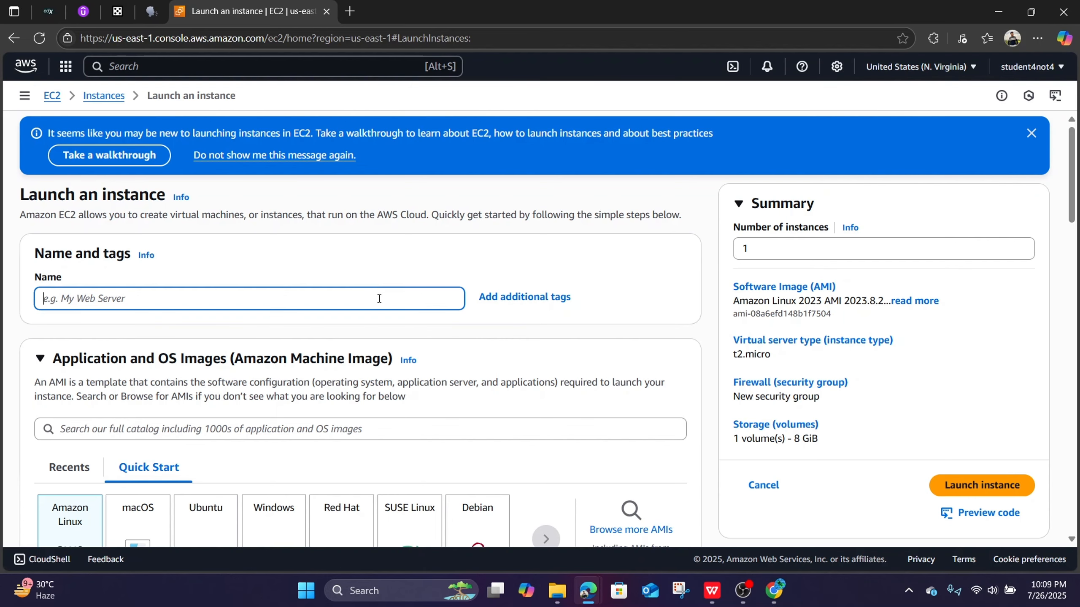
pyautogui.write('Demo')
# Step: Choose Amazon Linux as the quick-start operating system image for the instance
pyautogui.scroll(-3, 379, 298)
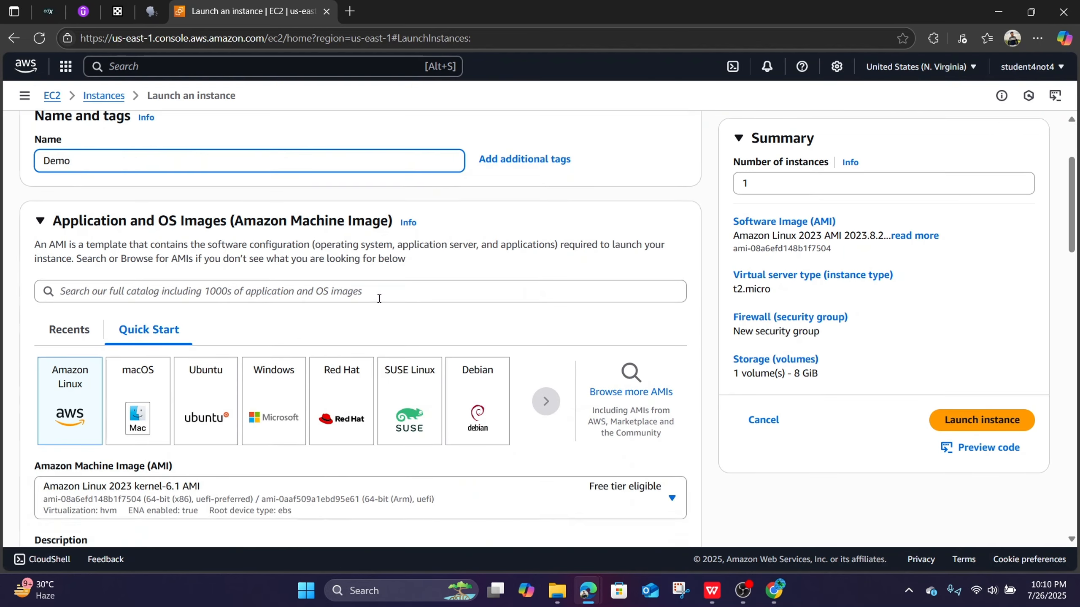
pyautogui.scroll(-2, 379, 299)
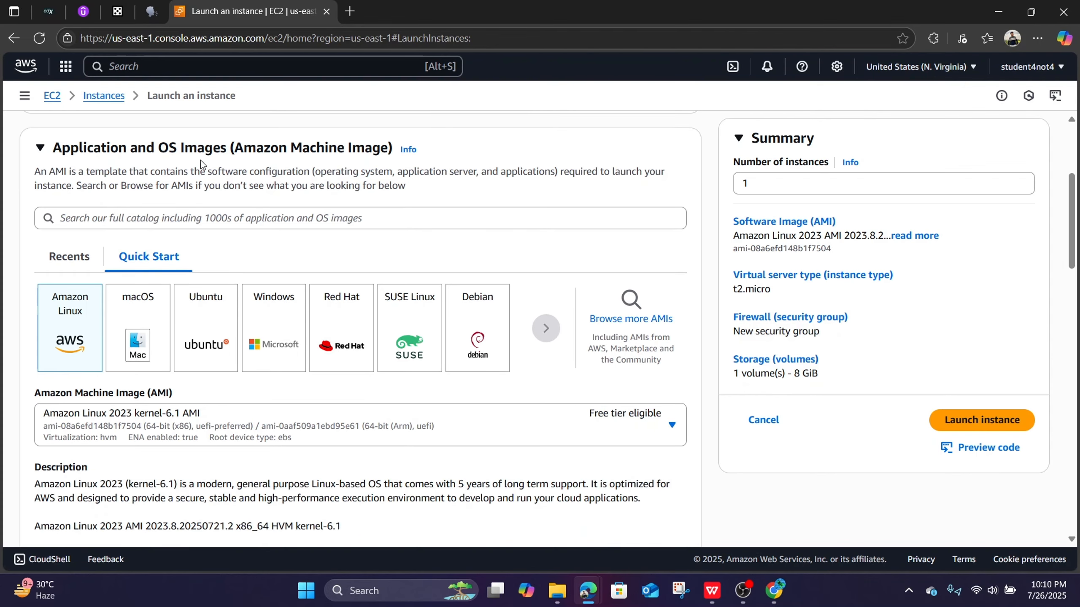
pyautogui.scroll(-2, 454, 366)
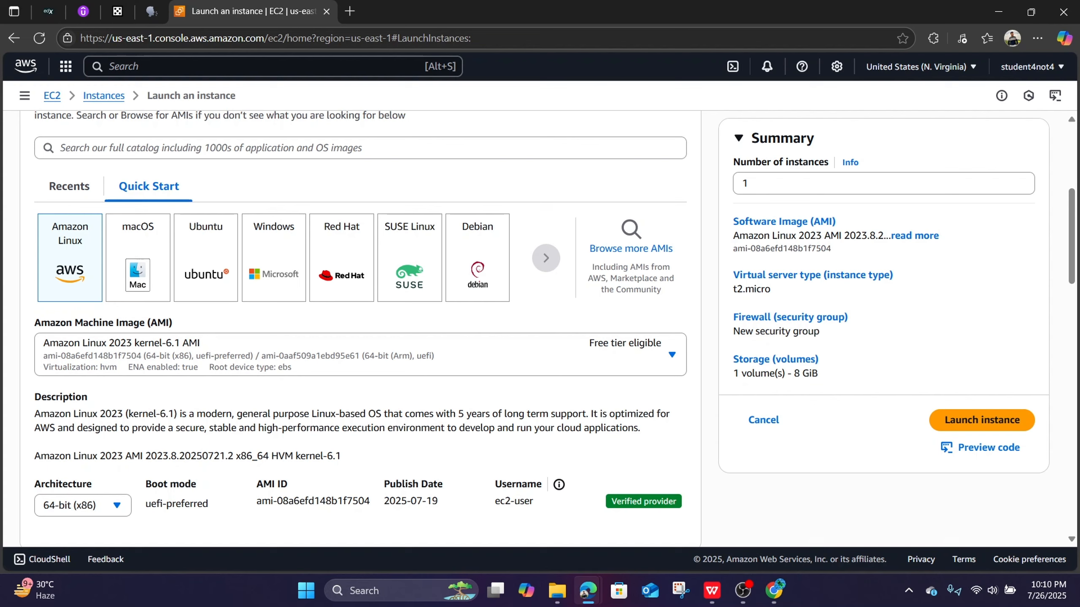
pyautogui.hotkey('alt', 'Tab')
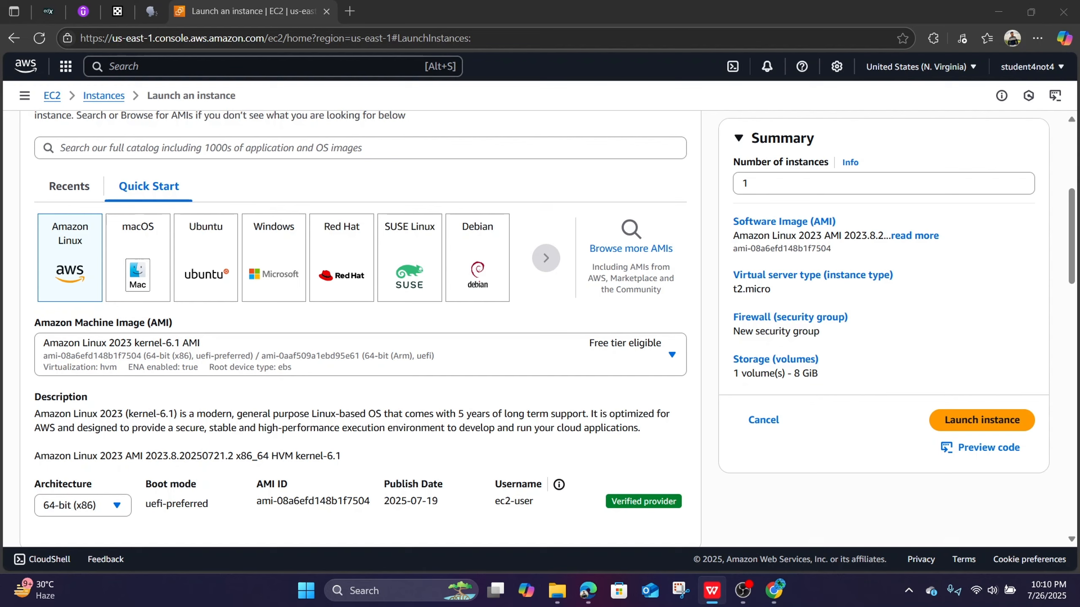
pyautogui.click(59, 235)
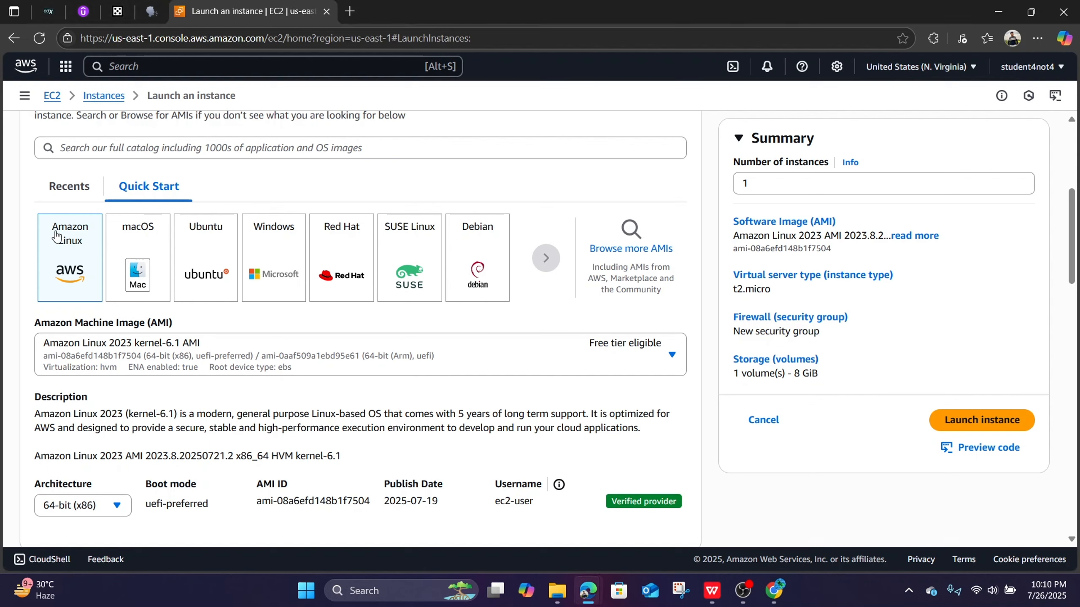
# Step: Browse the full catalog of quick-start AMIs and return to the launch form without choosing another image
pyautogui.scroll(-3, 342, 354)
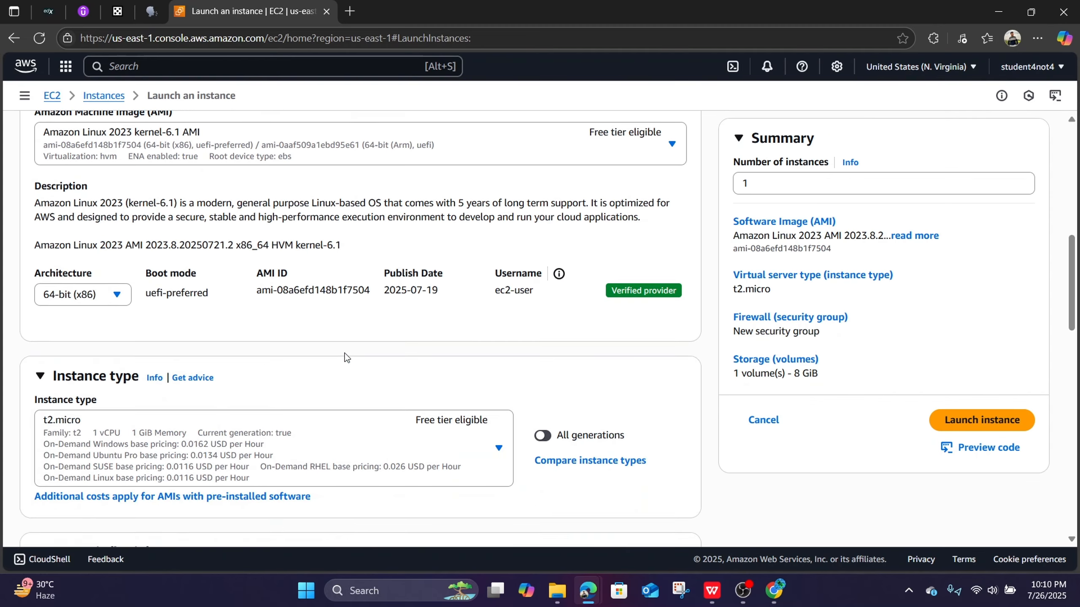
pyautogui.scroll(2, 344, 357)
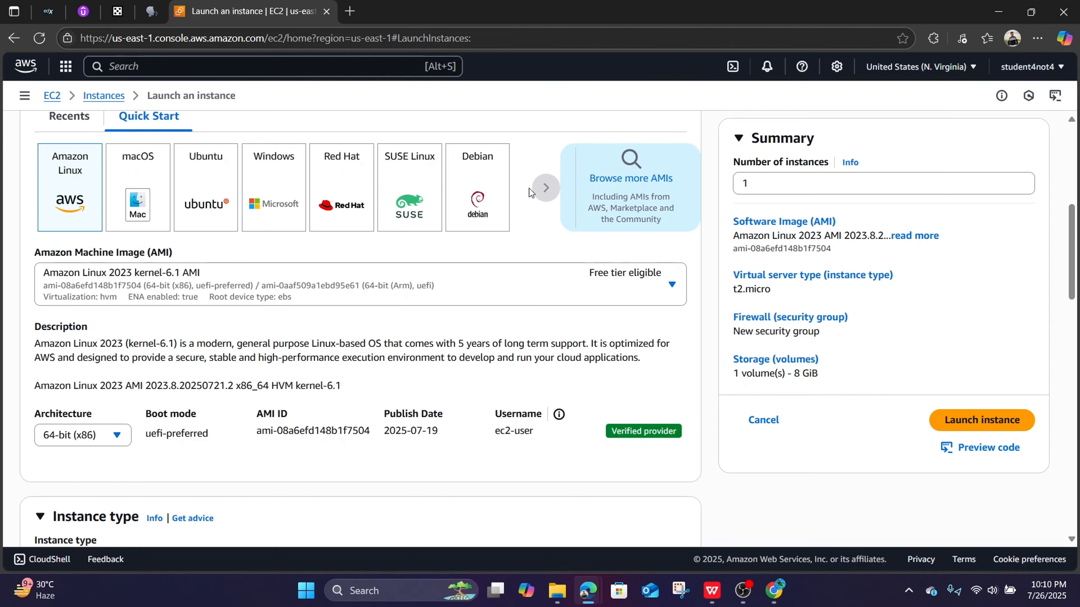
pyautogui.click(628, 178)
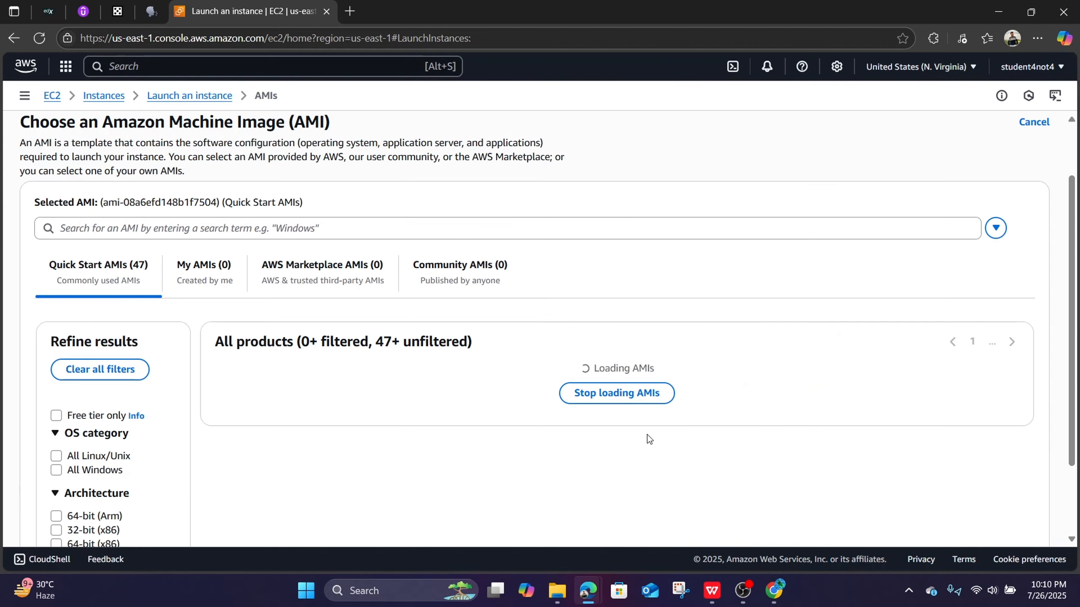
pyautogui.scroll(-1, 753, 455)
pyautogui.scroll(-15, 754, 456)
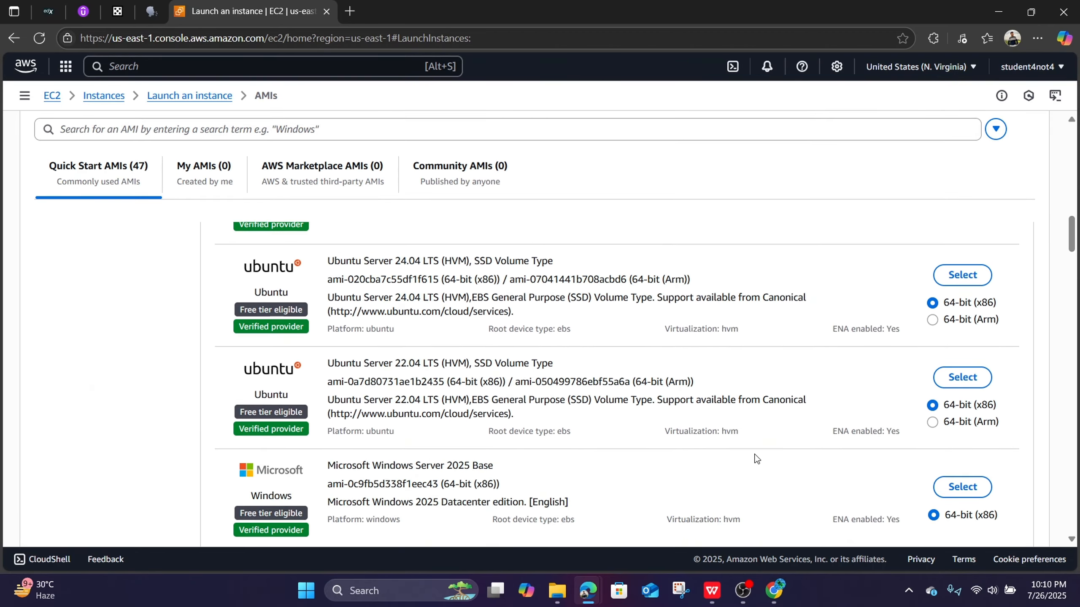
pyautogui.scroll(-5, 756, 458)
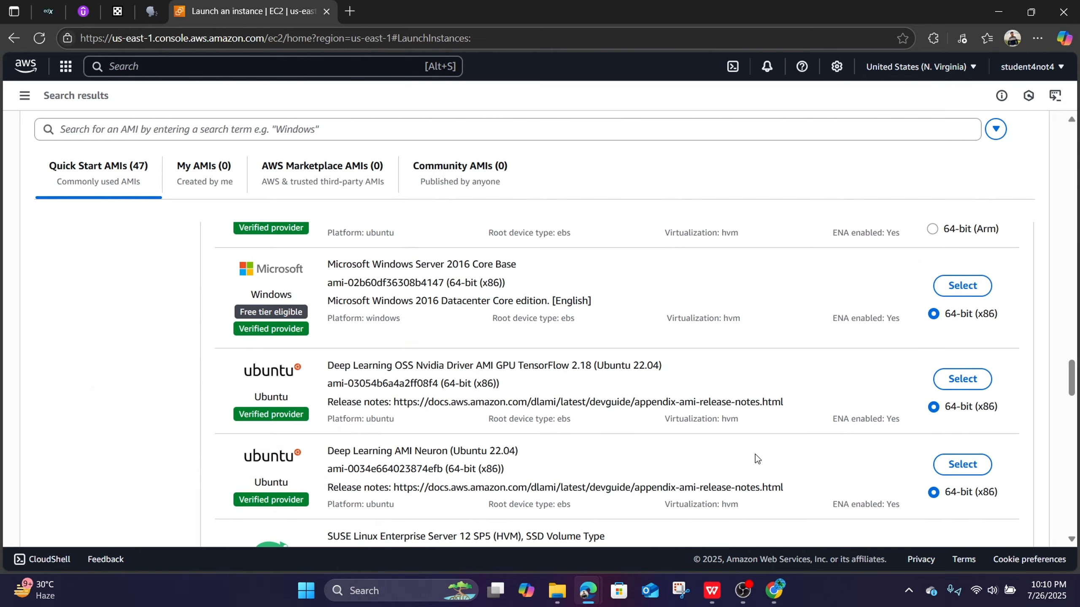
pyautogui.scroll(15, 755, 454)
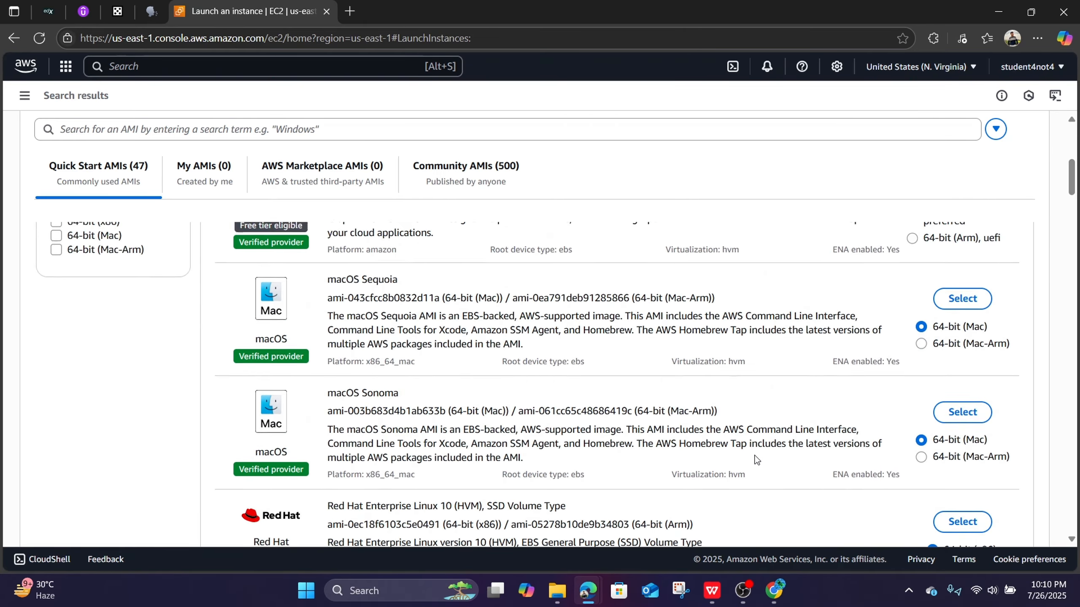
pyautogui.scroll(5, 755, 460)
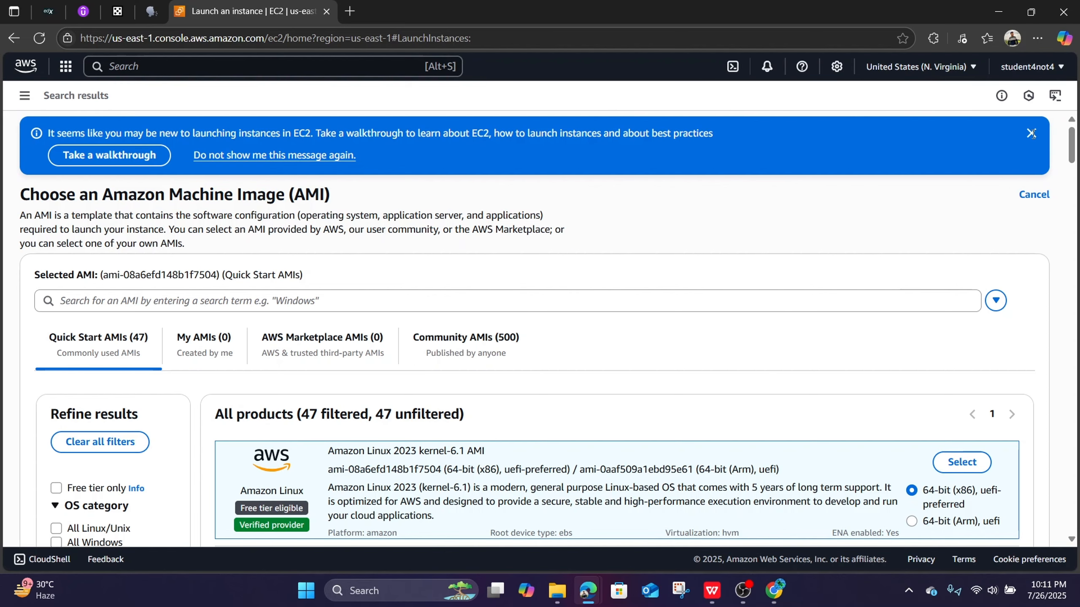
pyautogui.click(1029, 195)
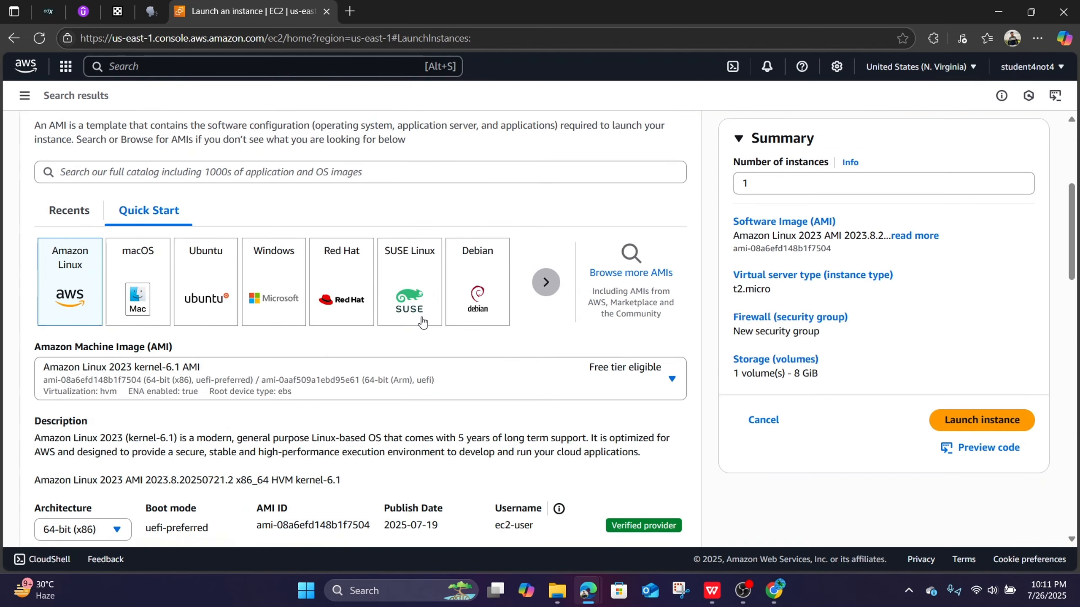
# Step: Review the Amazon Linux image details and check which architecture options it offers, without changing the choice
pyautogui.scroll(2, 85, 336)
pyautogui.scroll(-2, 86, 336)
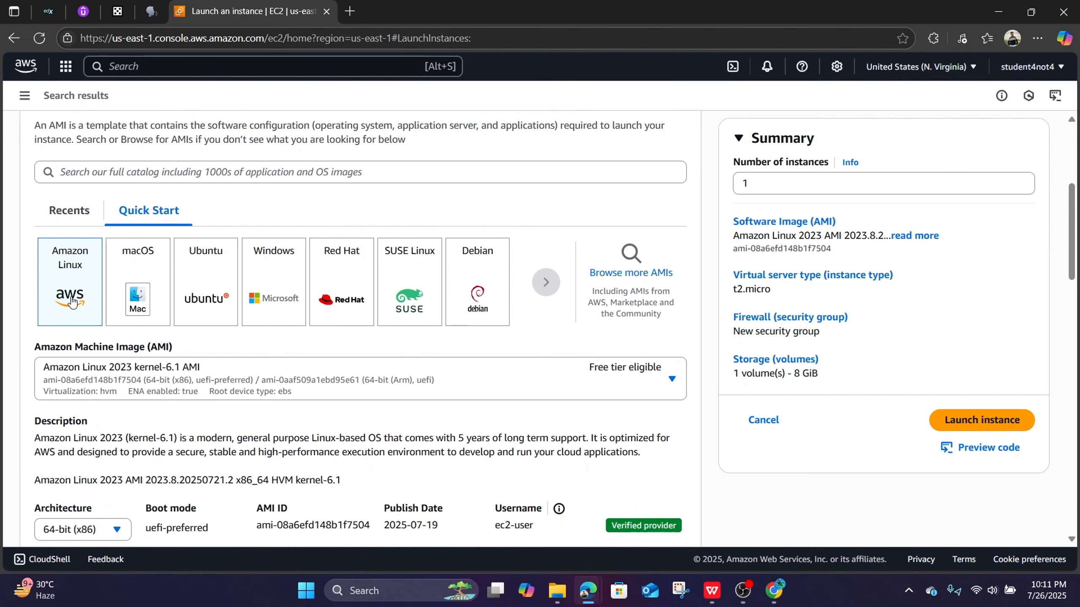
pyautogui.scroll(-4, 238, 355)
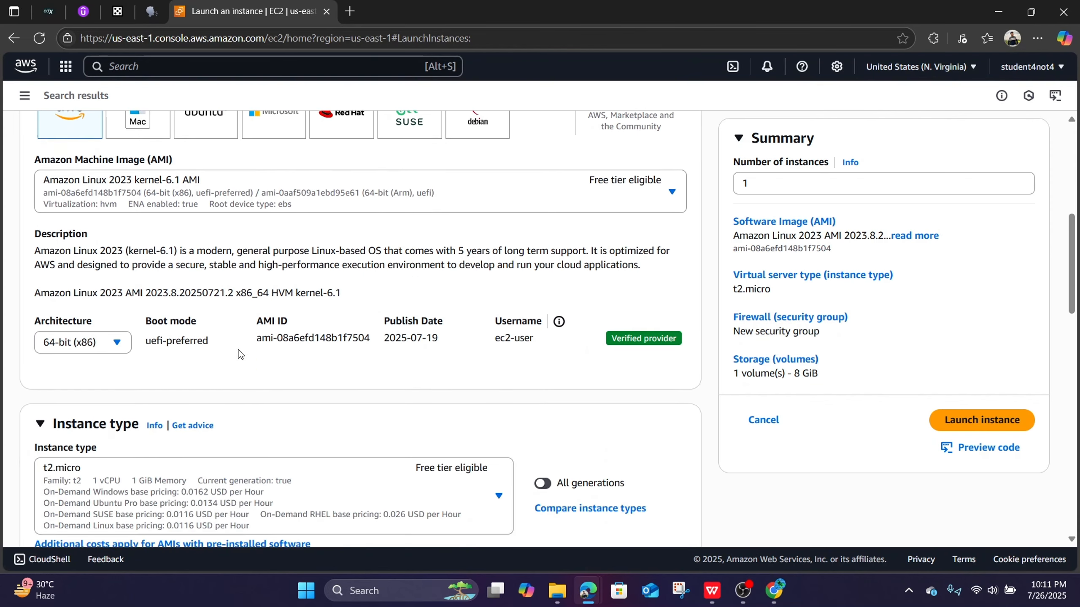
pyautogui.scroll(-1, 238, 354)
pyautogui.click(112, 327)
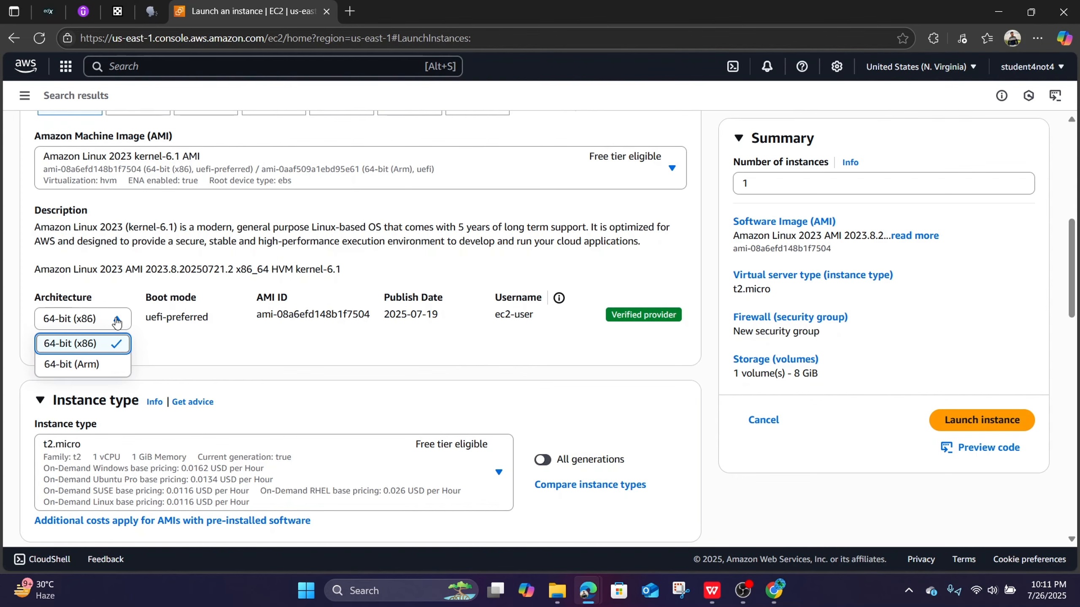
pyautogui.scroll(-5, 228, 370)
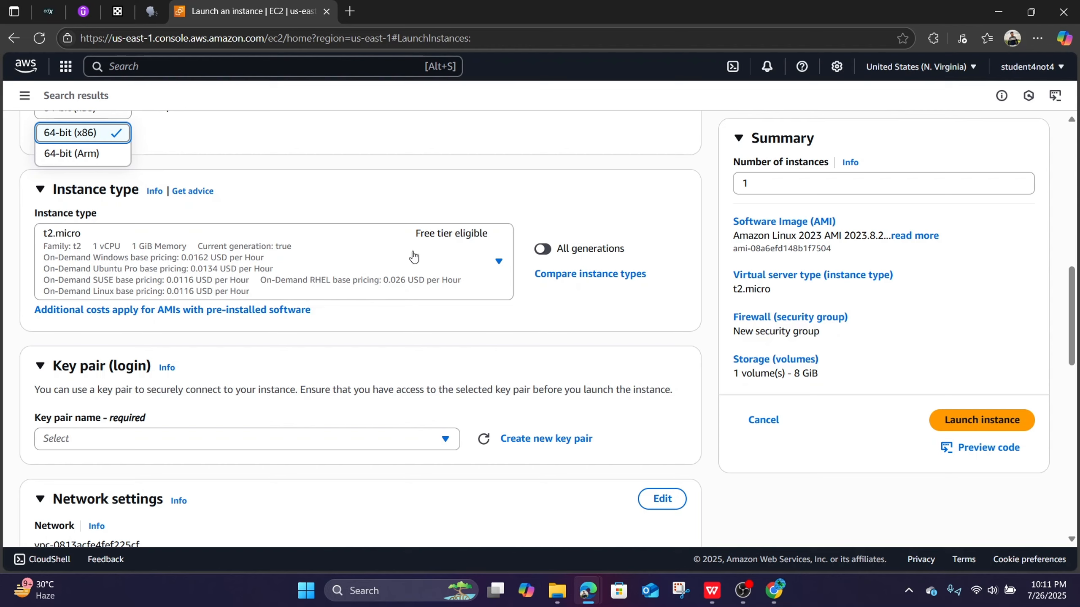
pyautogui.click(492, 267)
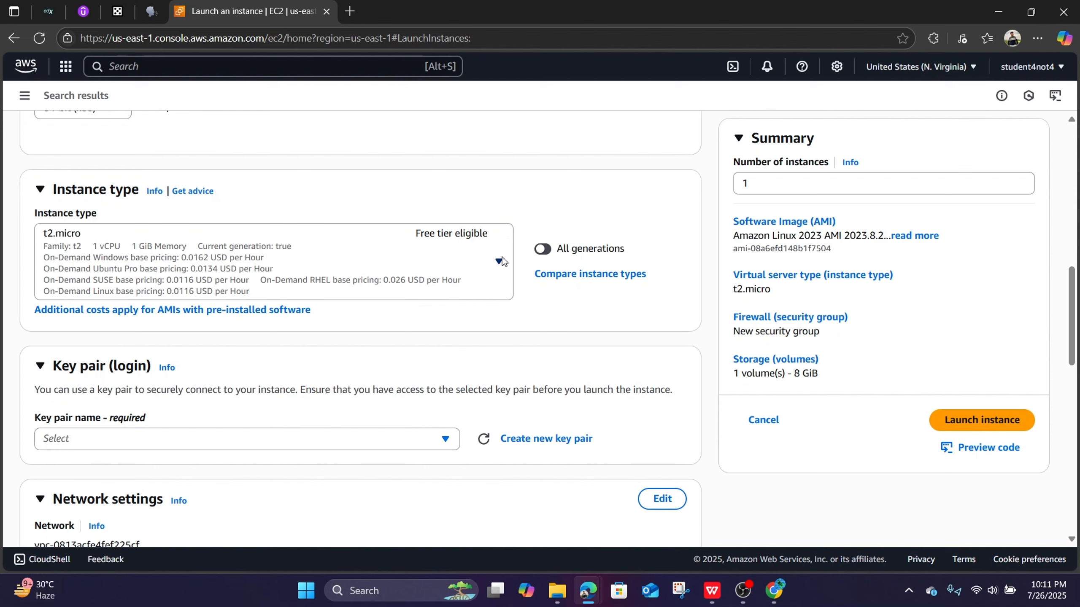
# Step: Browse the available instance types, comparing their vCPU, memory and hourly pricing, and keep t2.micro as the choice
pyautogui.click(502, 257)
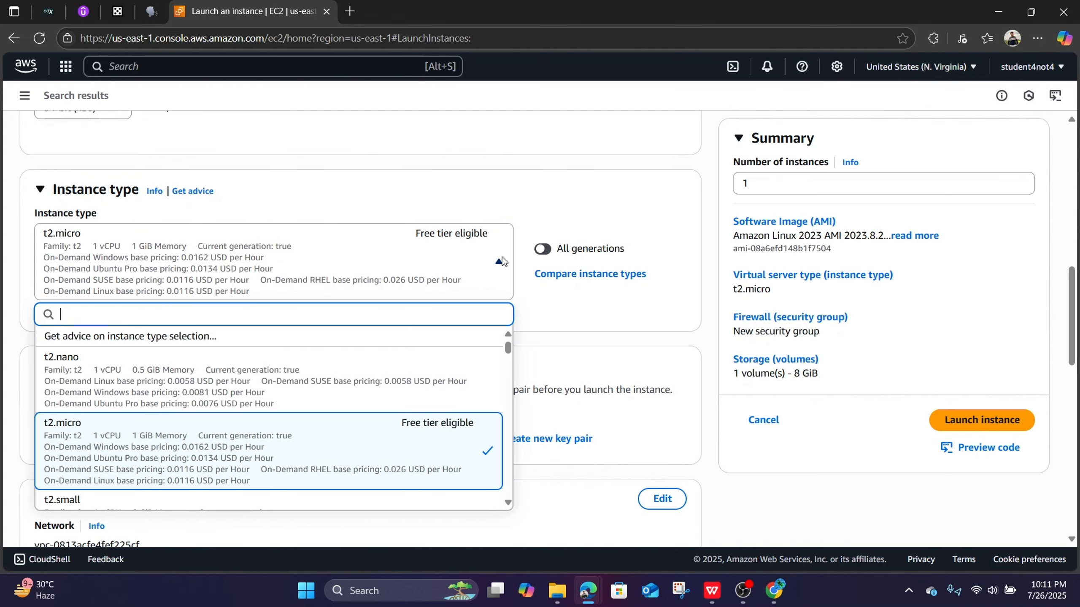
pyautogui.scroll(-3, 310, 404)
pyautogui.scroll(3, 313, 407)
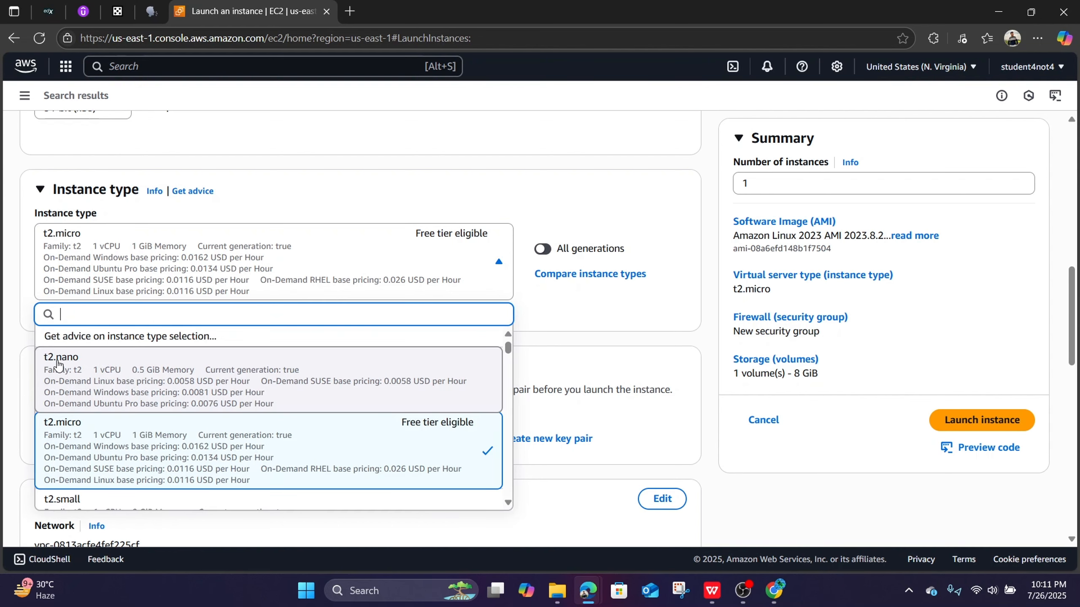
pyautogui.scroll(-1, 134, 404)
pyautogui.scroll(-2, 68, 379)
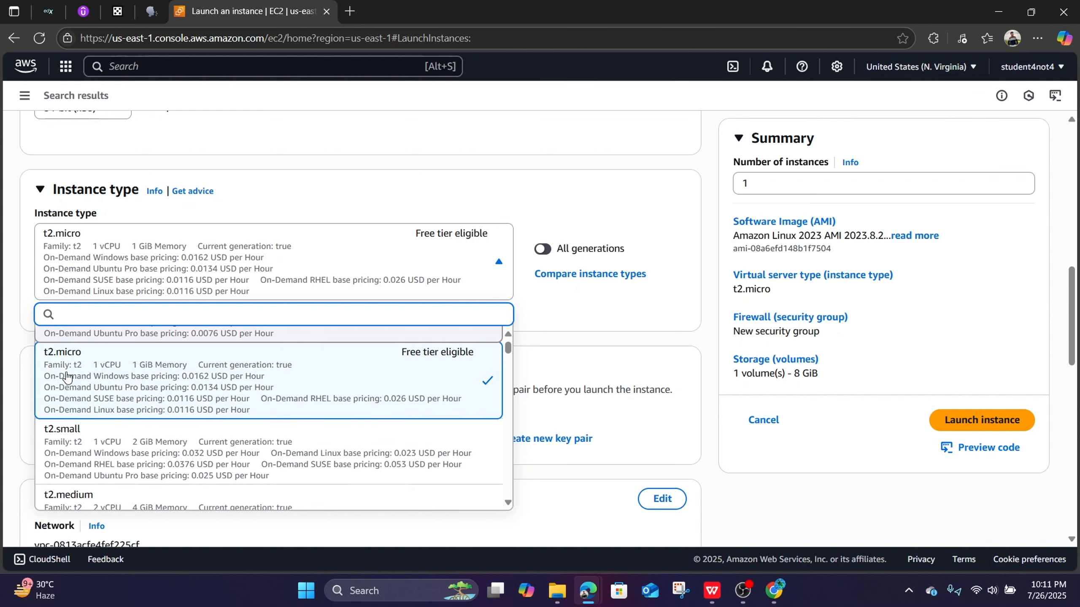
pyautogui.scroll(-1, 64, 377)
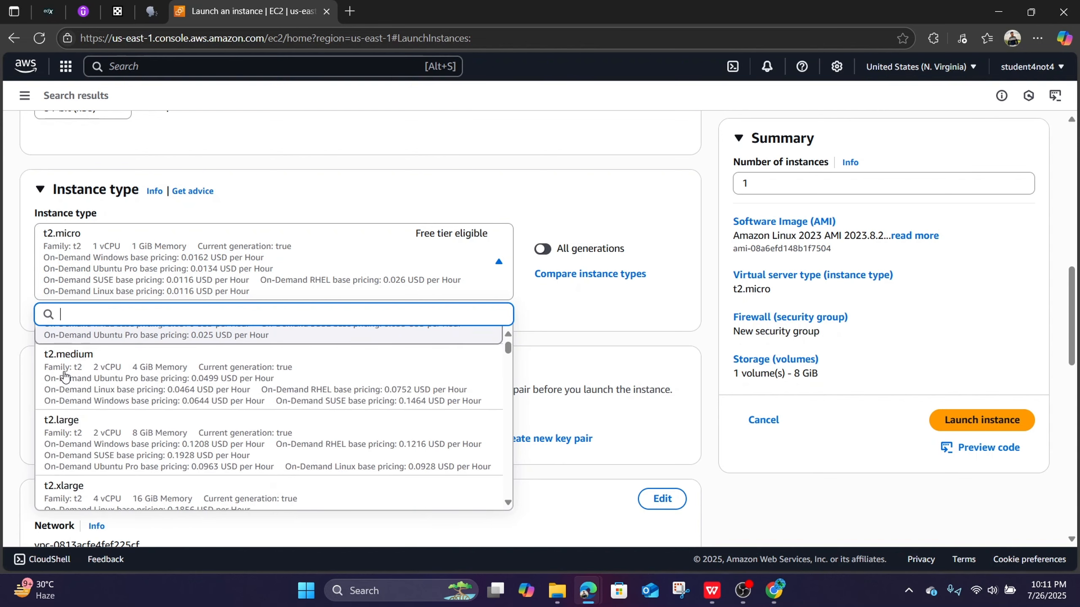
pyautogui.scroll(-4, 94, 398)
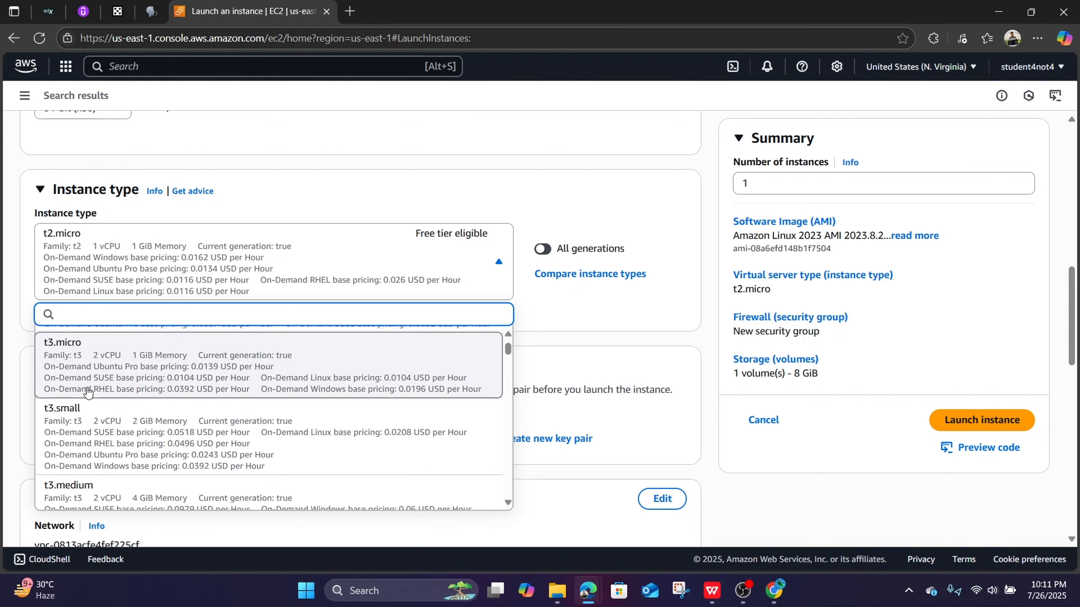
pyautogui.scroll(1, 91, 393)
pyautogui.scroll(2, 91, 395)
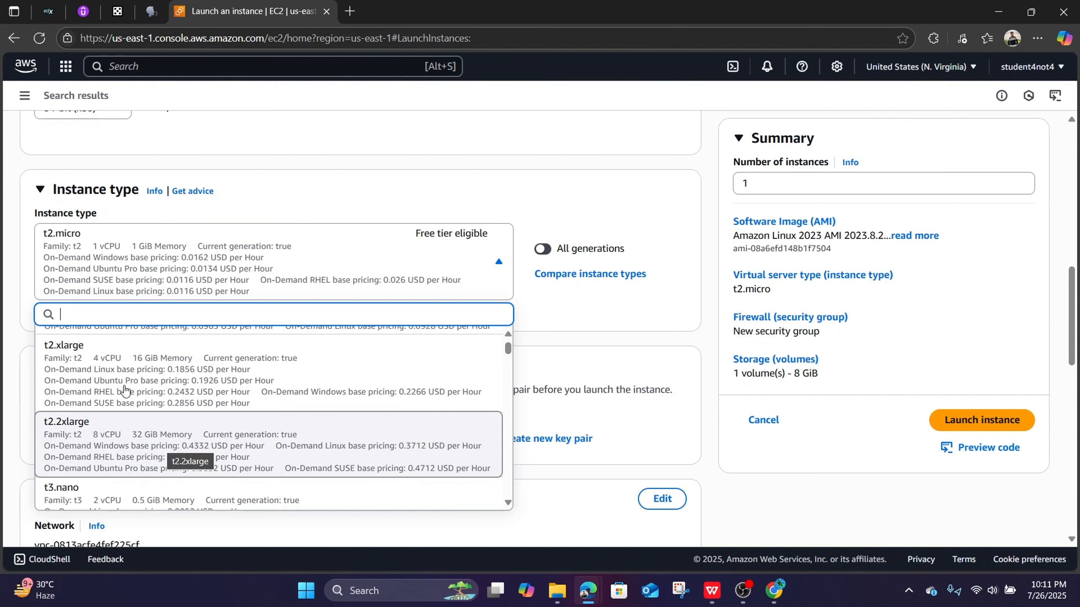
pyautogui.scroll(1, 217, 438)
pyautogui.scroll(5, 221, 436)
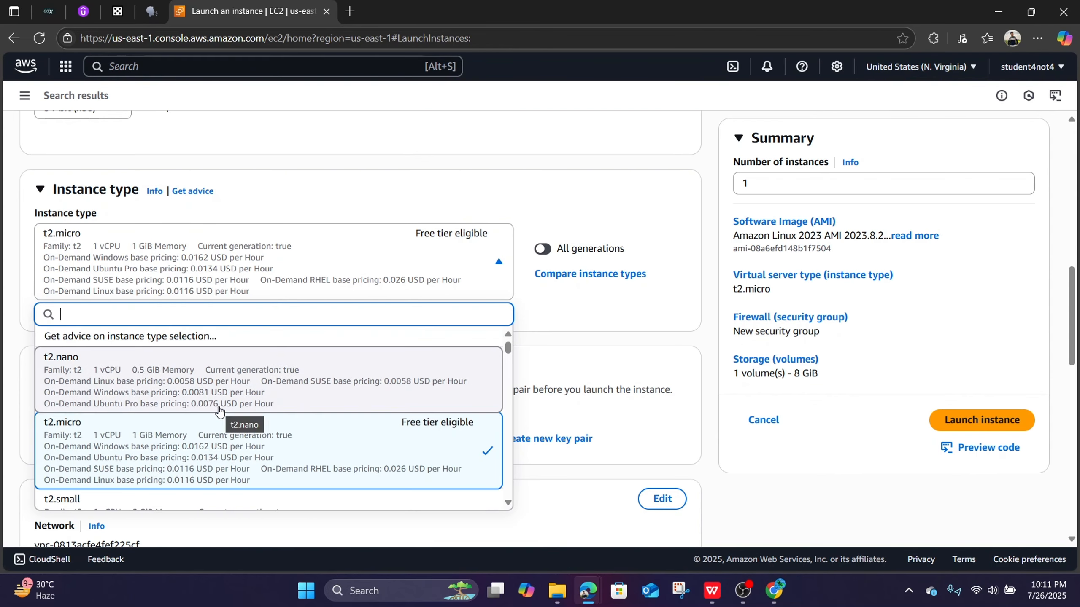
pyautogui.scroll(-15, 216, 406)
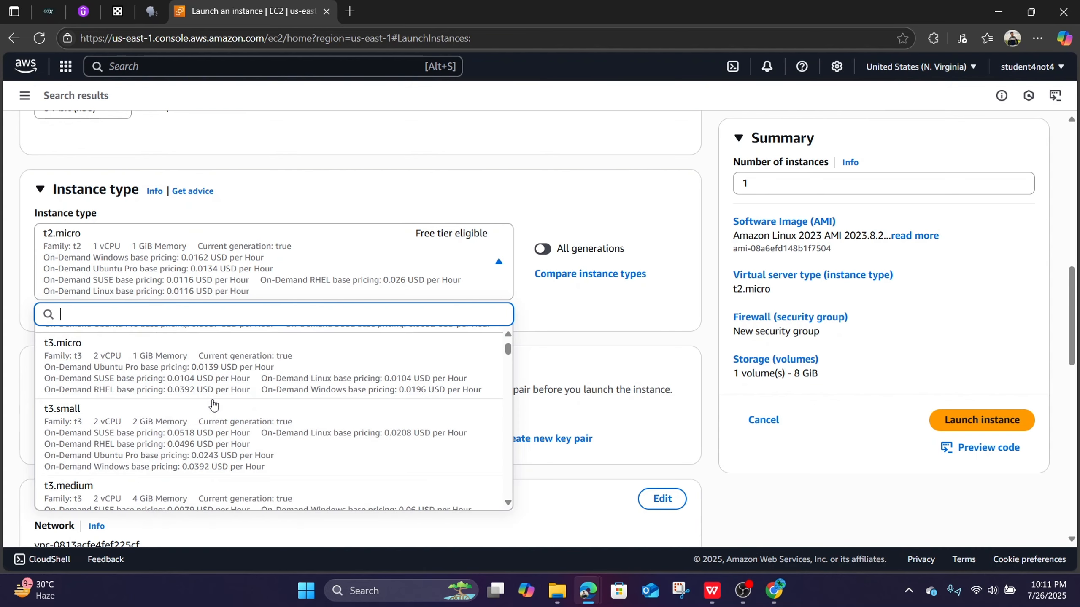
pyautogui.scroll(-1, 214, 402)
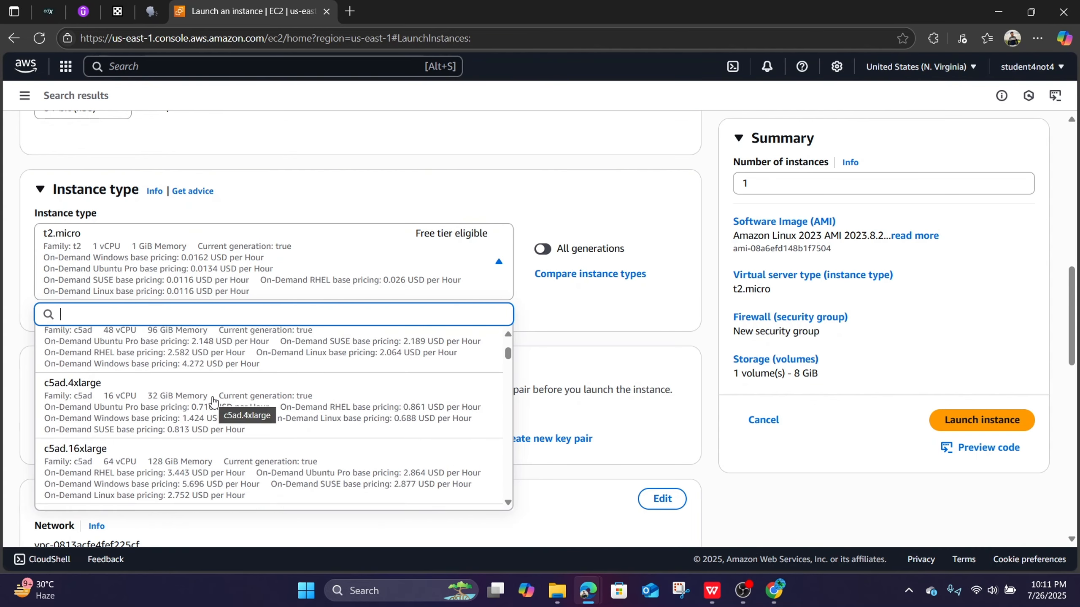
pyautogui.scroll(-3, 214, 402)
pyautogui.scroll(-1, 214, 402)
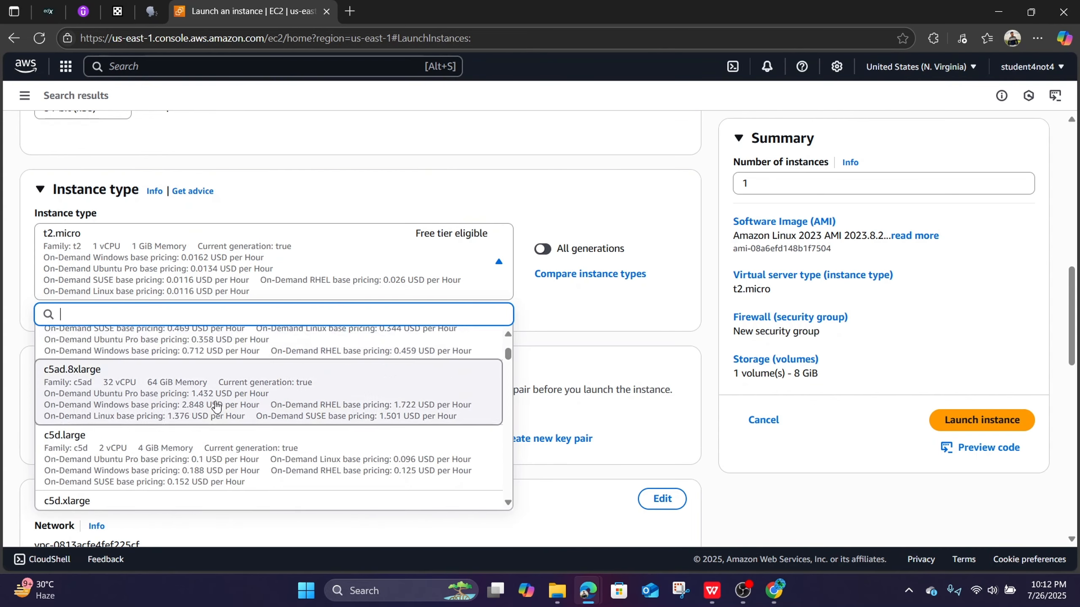
pyautogui.scroll(-1, 216, 408)
pyautogui.scroll(-1, 216, 407)
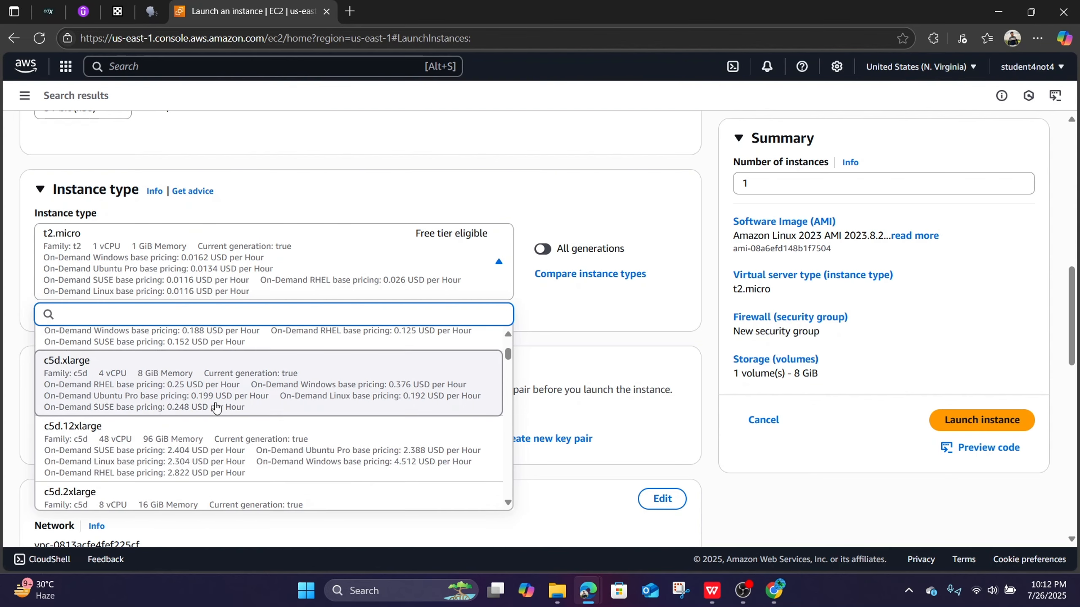
pyautogui.click(19, 310)
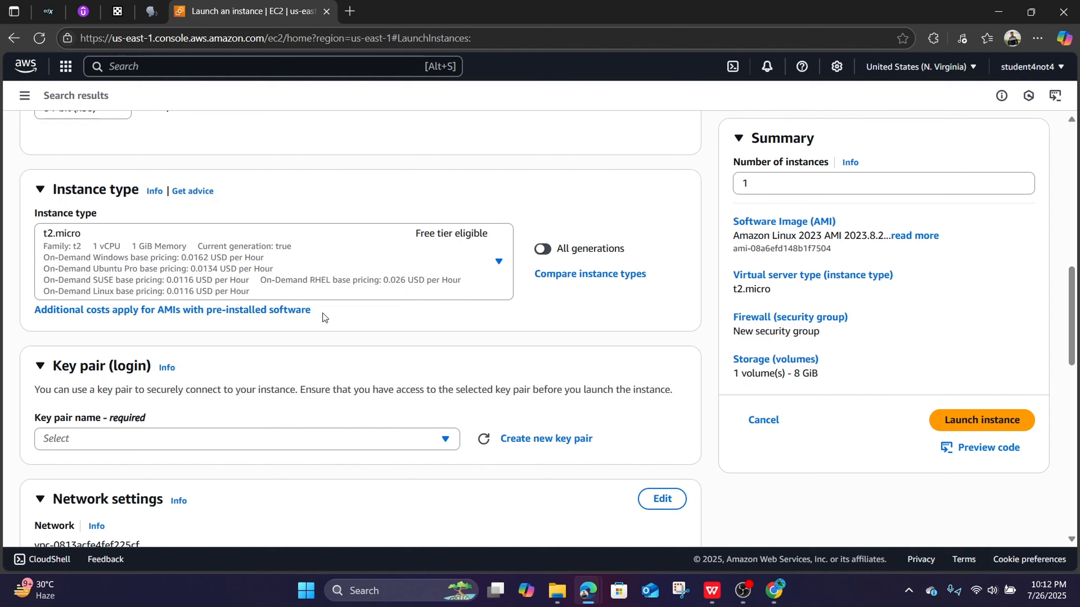
pyautogui.click(502, 264)
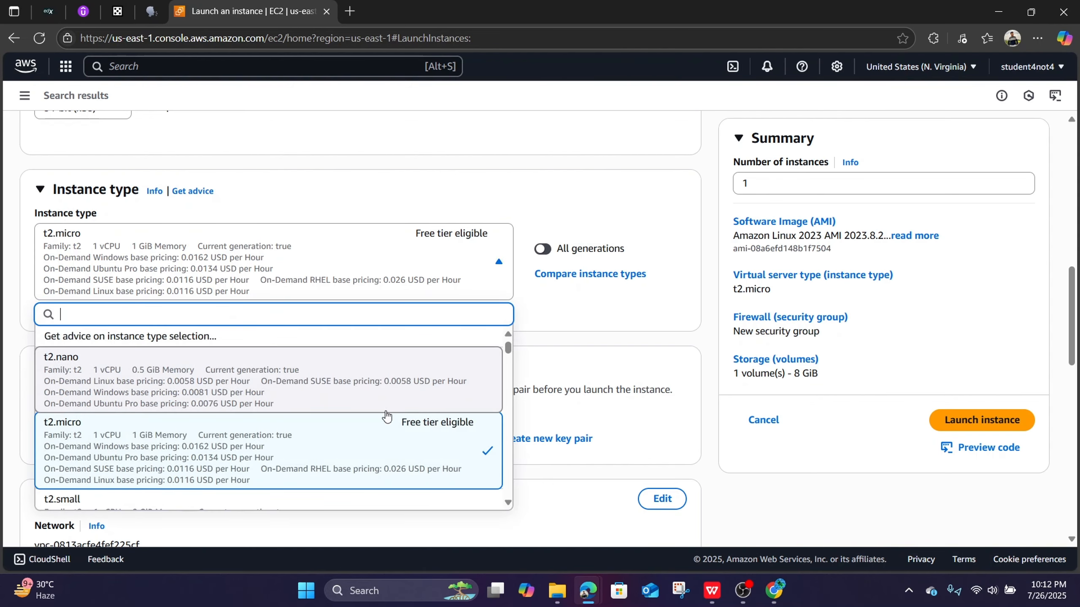
pyautogui.scroll(-5, 378, 420)
pyautogui.click(503, 266)
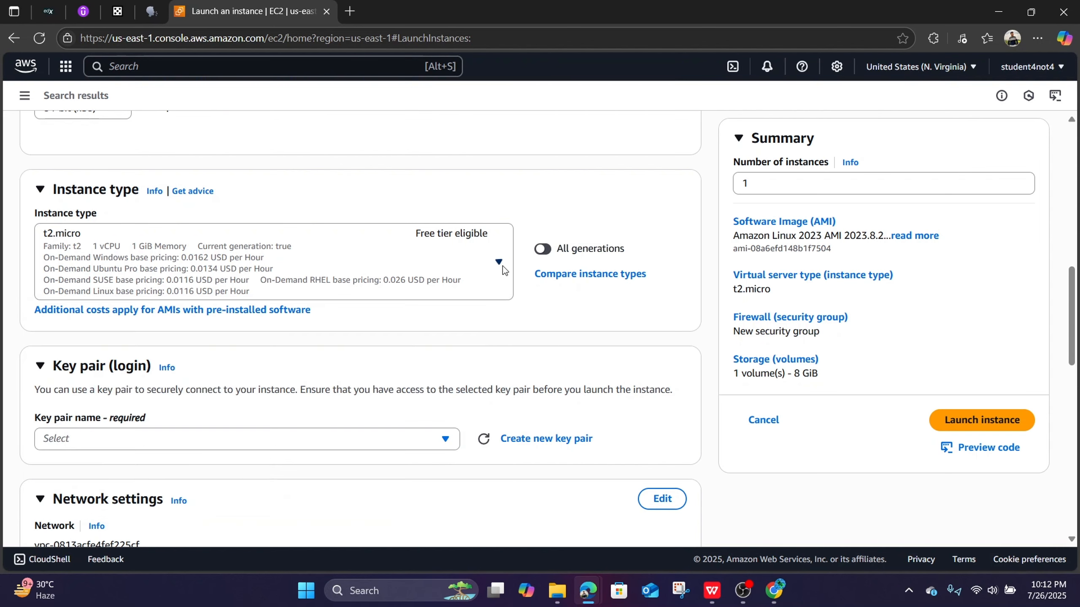
# Step: Review the key pair login section and check which existing key pairs are offered, without selecting one
pyautogui.scroll(-1, 653, 296)
pyautogui.scroll(-2, 653, 297)
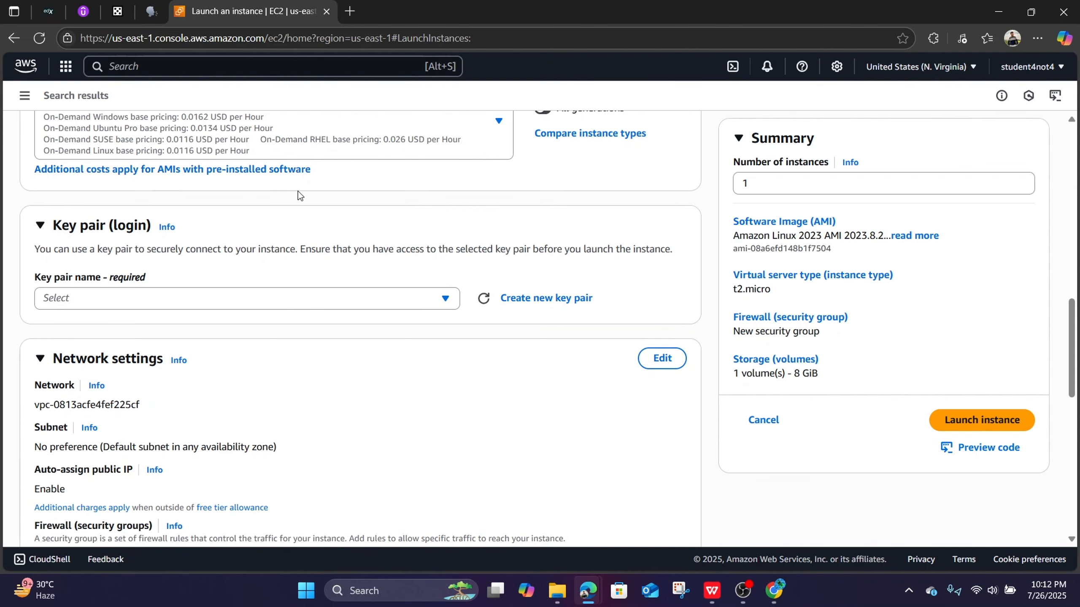
pyautogui.scroll(1, 308, 237)
pyautogui.scroll(-1, 311, 235)
pyautogui.scroll(-2, 310, 235)
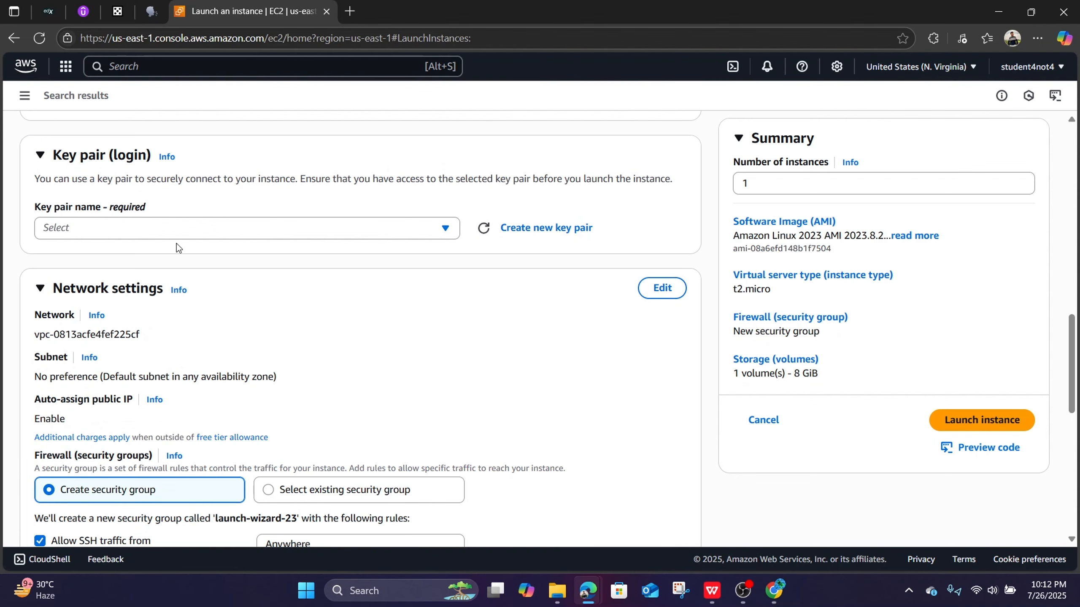
pyautogui.scroll(1, 177, 243)
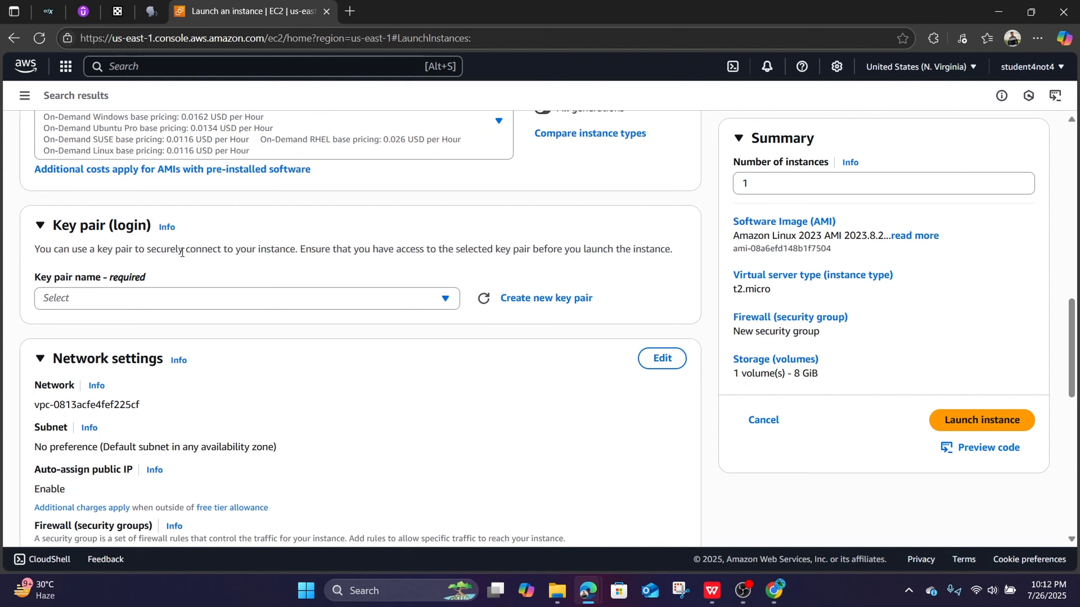
pyautogui.click(446, 299)
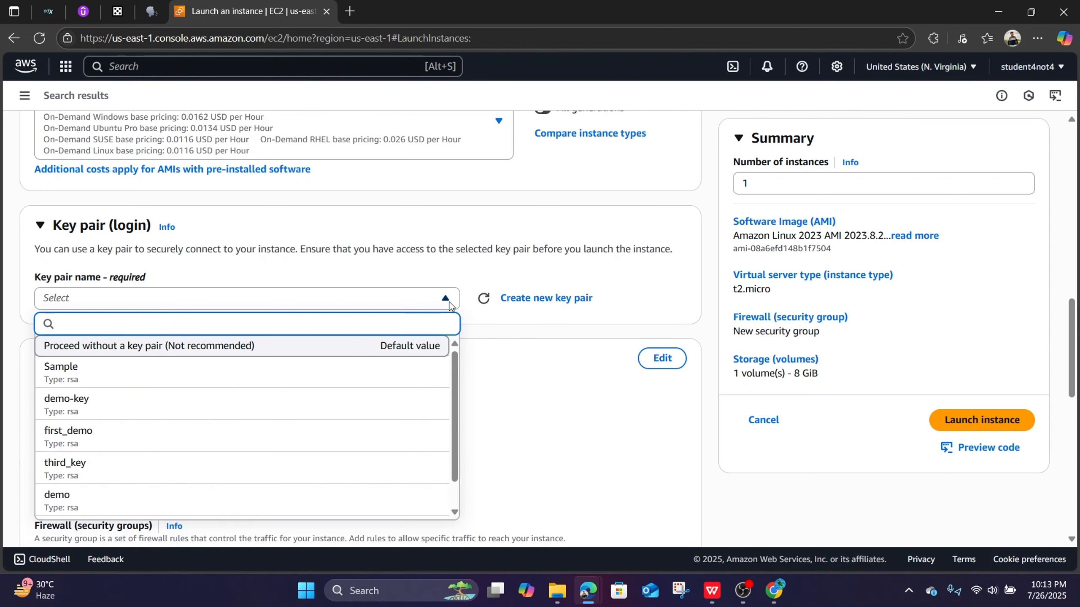
pyautogui.click(446, 299)
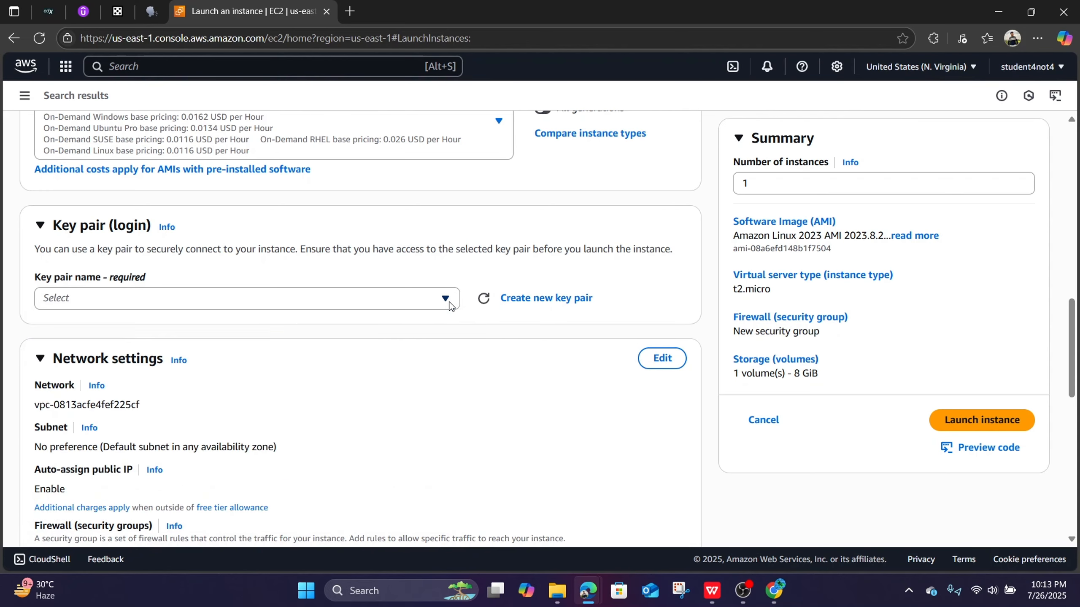
# Step: Create an RSA key pair named demo-today in .pem format for the instance and check the downloaded key file
pyautogui.click(535, 303)
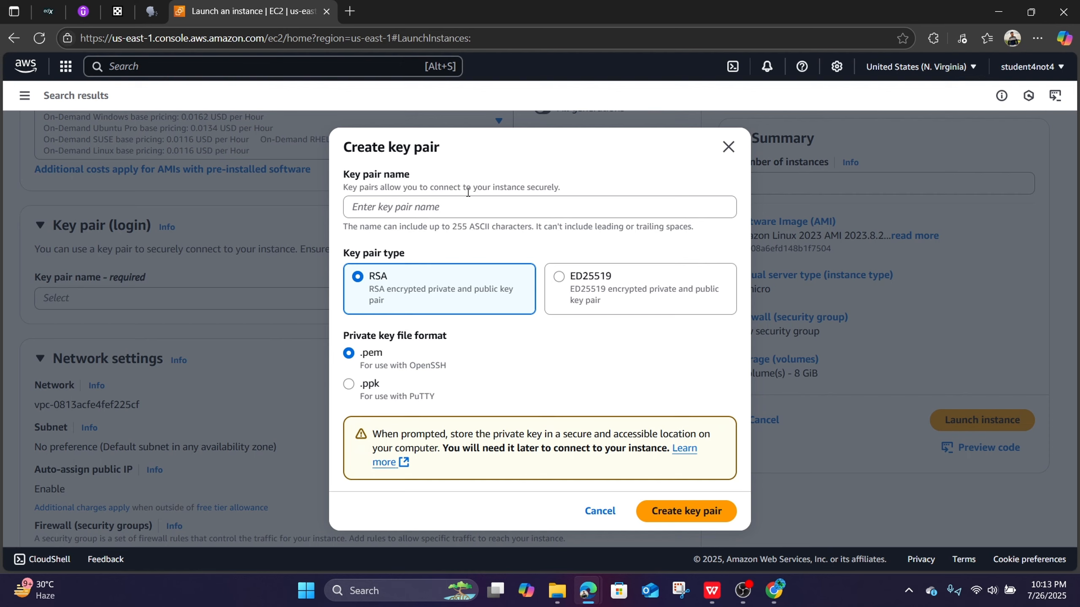
pyautogui.click(465, 205)
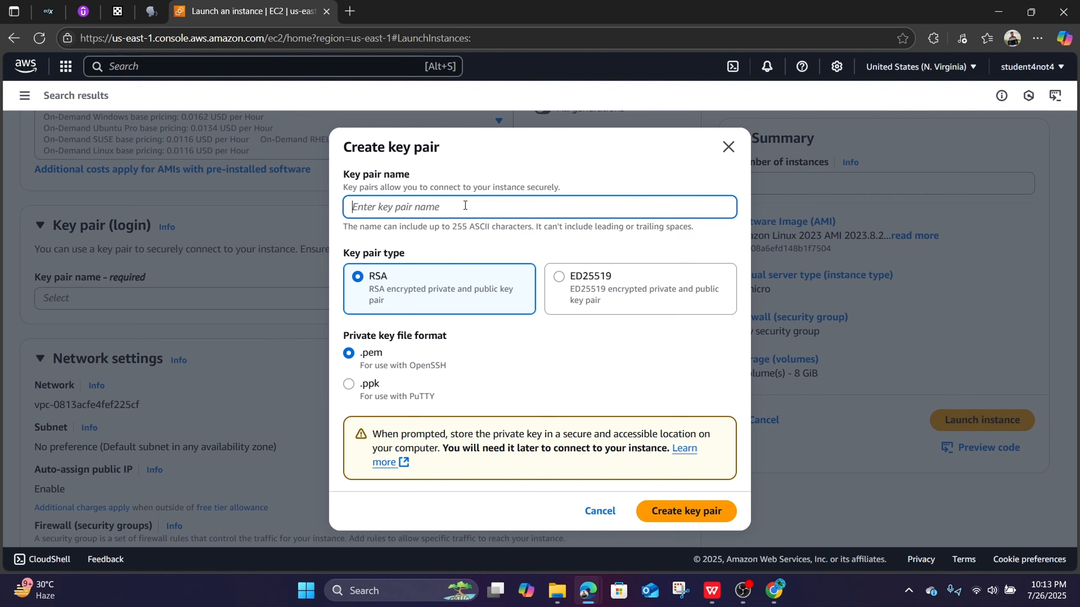
pyautogui.write('demo-today')
pyautogui.moveTo(358, 402); pyautogui.dragTo(366, 400)
pyautogui.moveTo(432, 401); pyautogui.dragTo(436, 400)
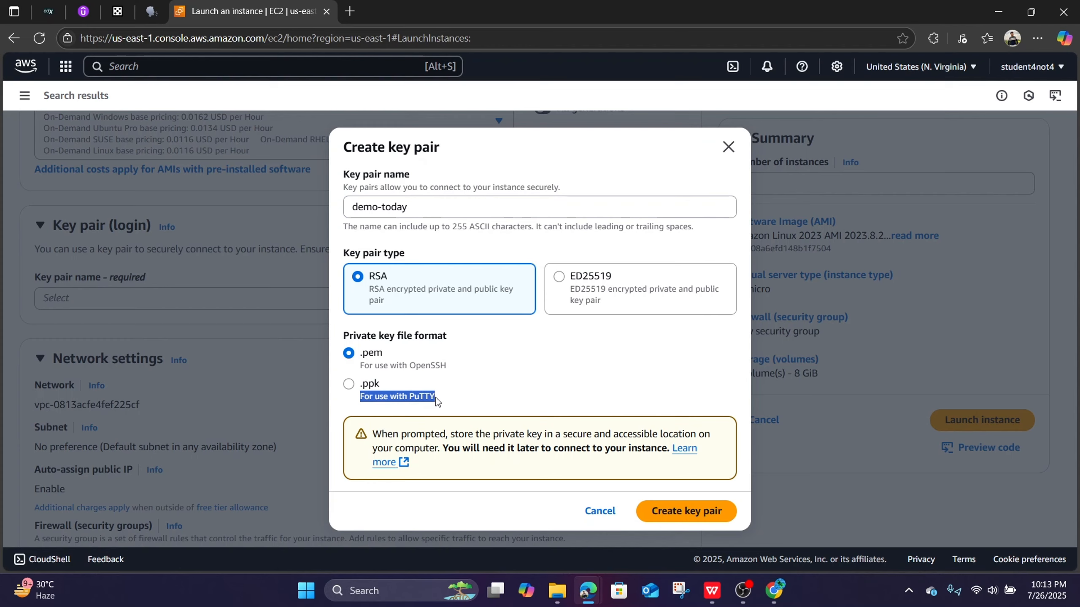
pyautogui.click(358, 370)
pyautogui.moveTo(359, 370); pyautogui.dragTo(438, 366)
pyautogui.click(462, 368)
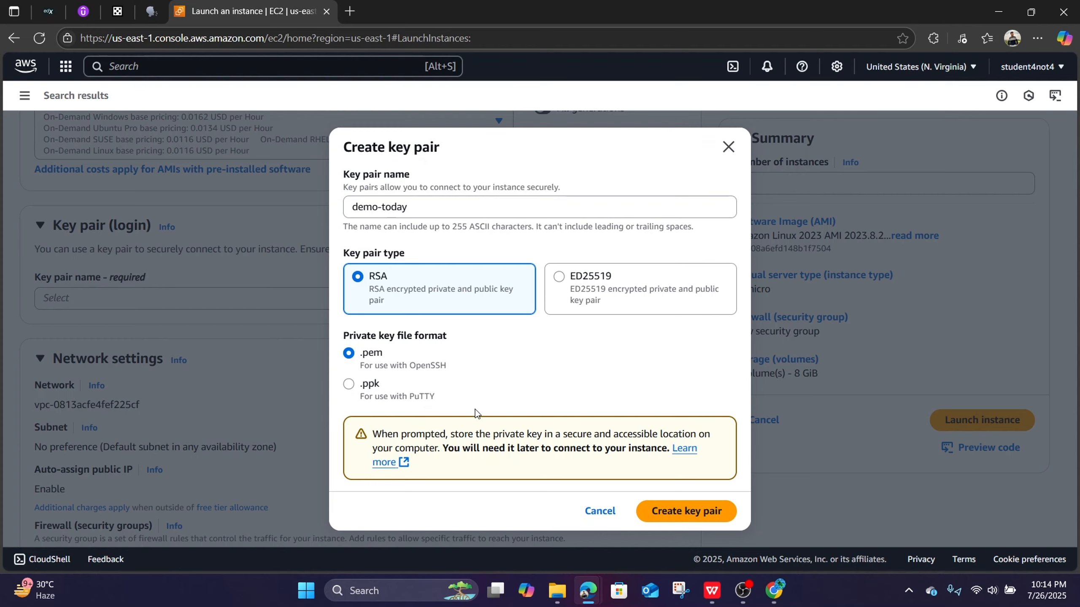
pyautogui.click(688, 513)
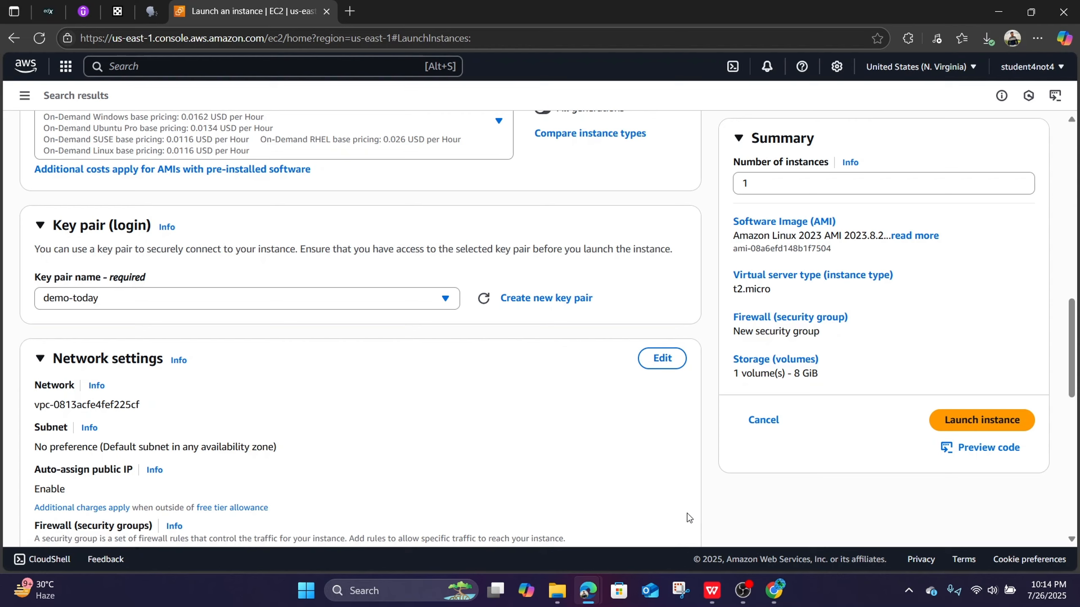
pyautogui.click(992, 38)
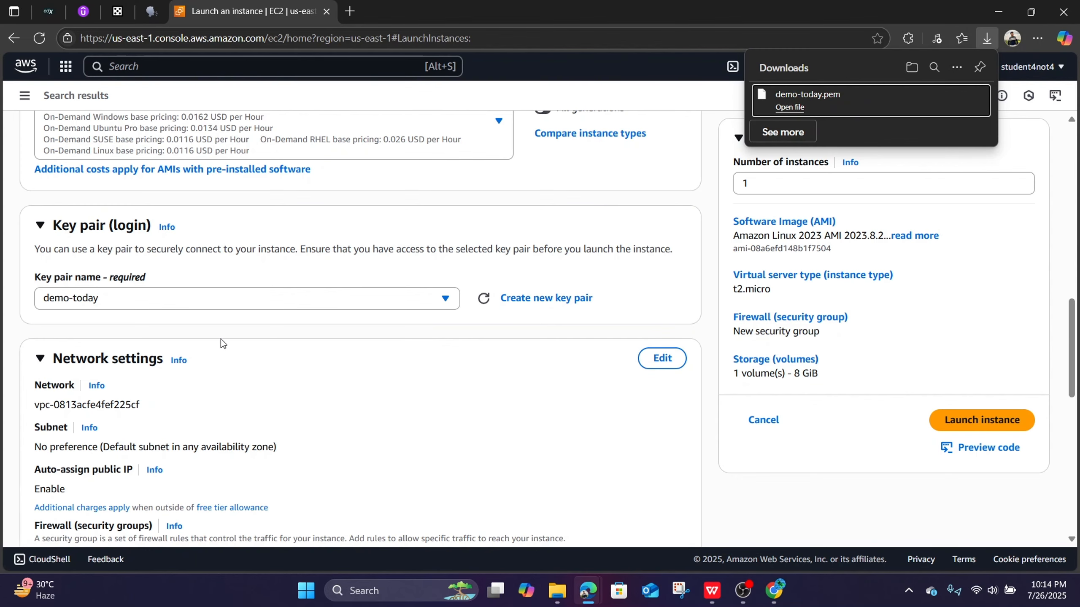
# Step: Allow HTTP traffic from the internet in the new security group's rules under the network settings
pyautogui.scroll(-5, 234, 356)
pyautogui.scroll(3, 393, 285)
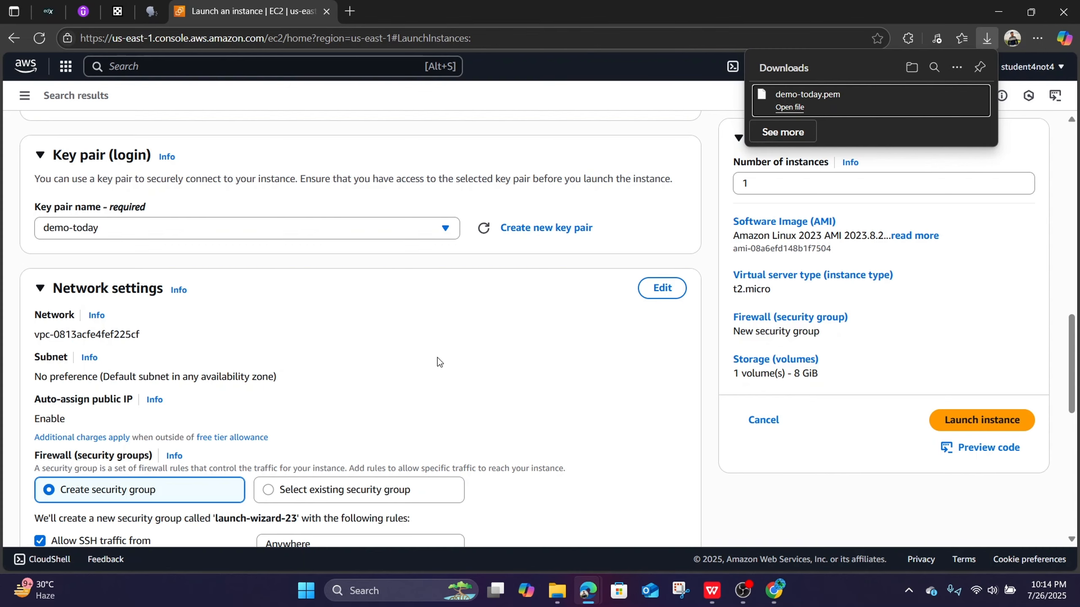
pyautogui.scroll(-3, 437, 362)
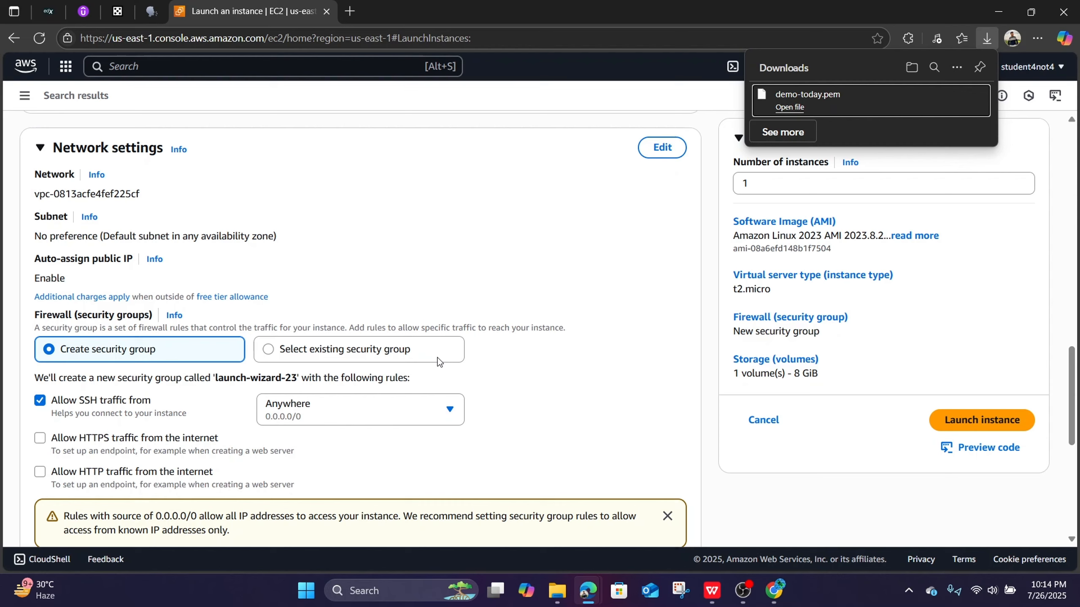
pyautogui.scroll(-2, 439, 361)
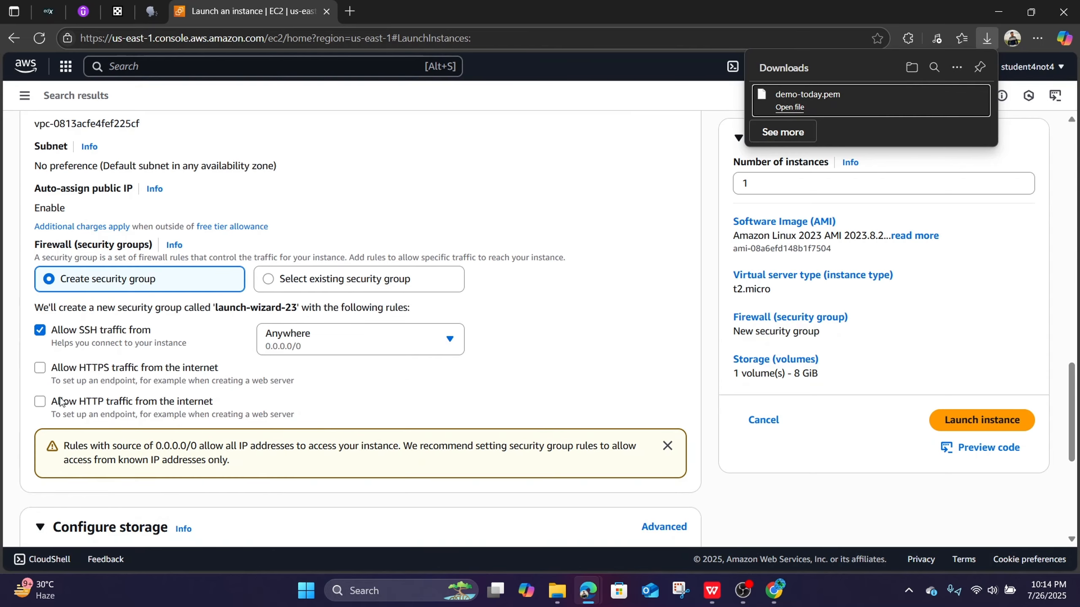
pyautogui.click(40, 407)
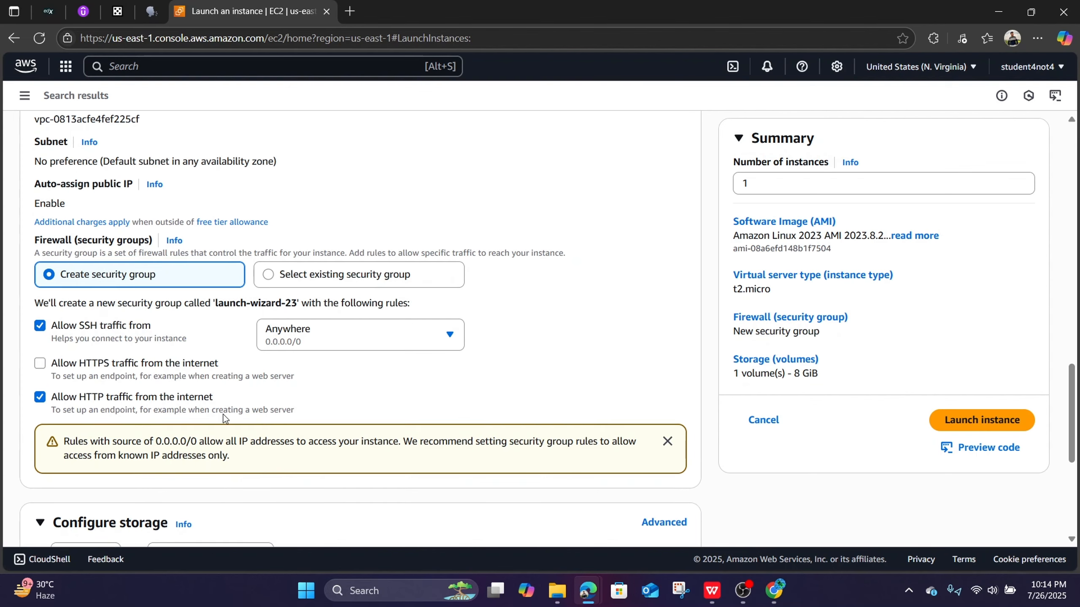
# Step: Add an extra EBS volume to the instance's storage configuration and remove it again
pyautogui.scroll(-2, 225, 418)
pyautogui.scroll(-2, 245, 344)
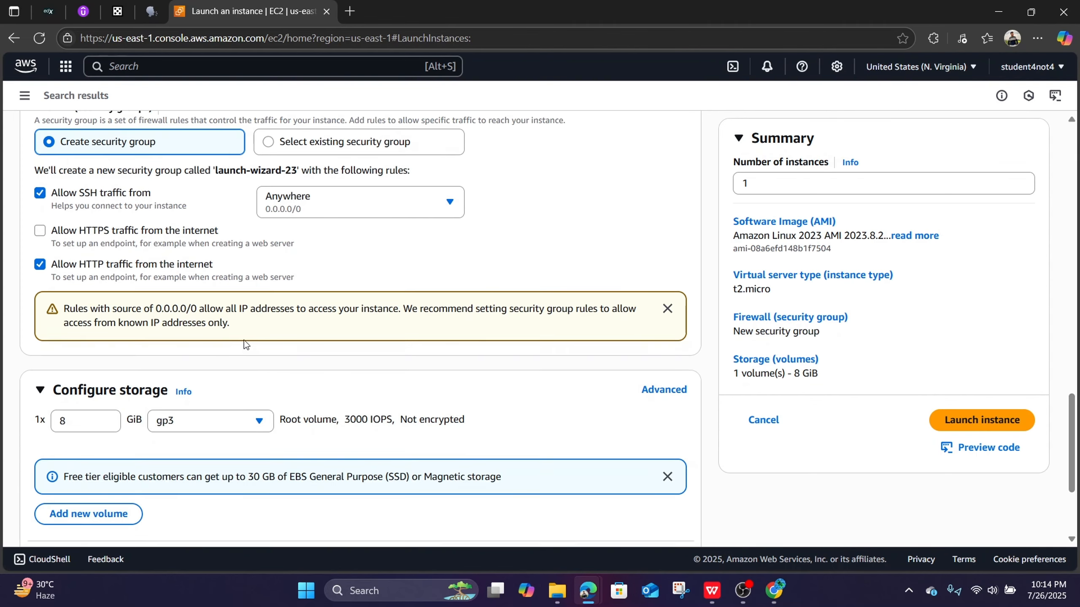
pyautogui.scroll(-4, 165, 269)
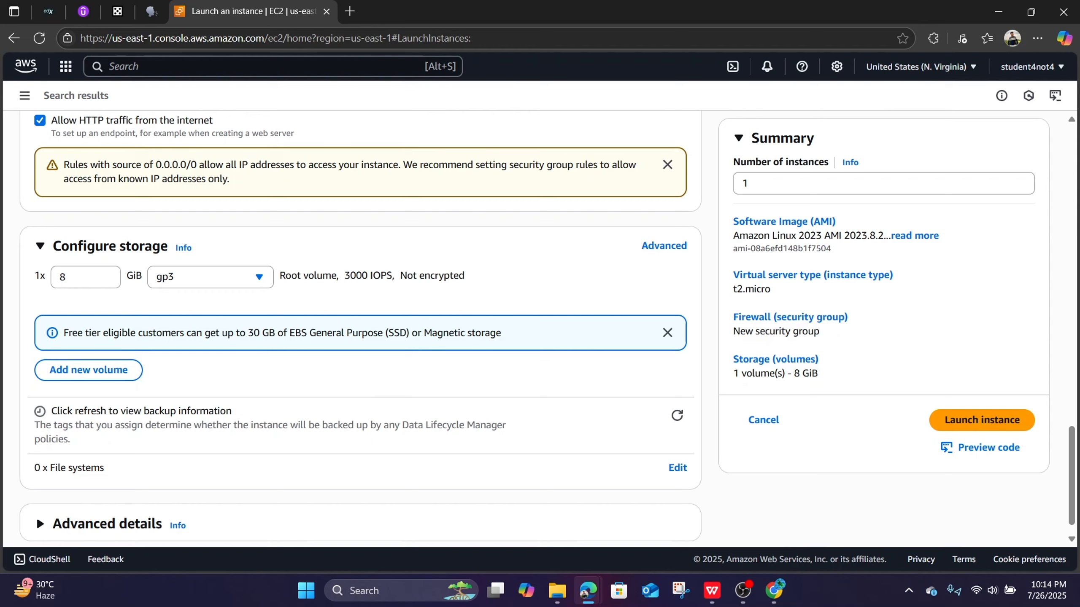
pyautogui.hotkey('alt', 'Tab')
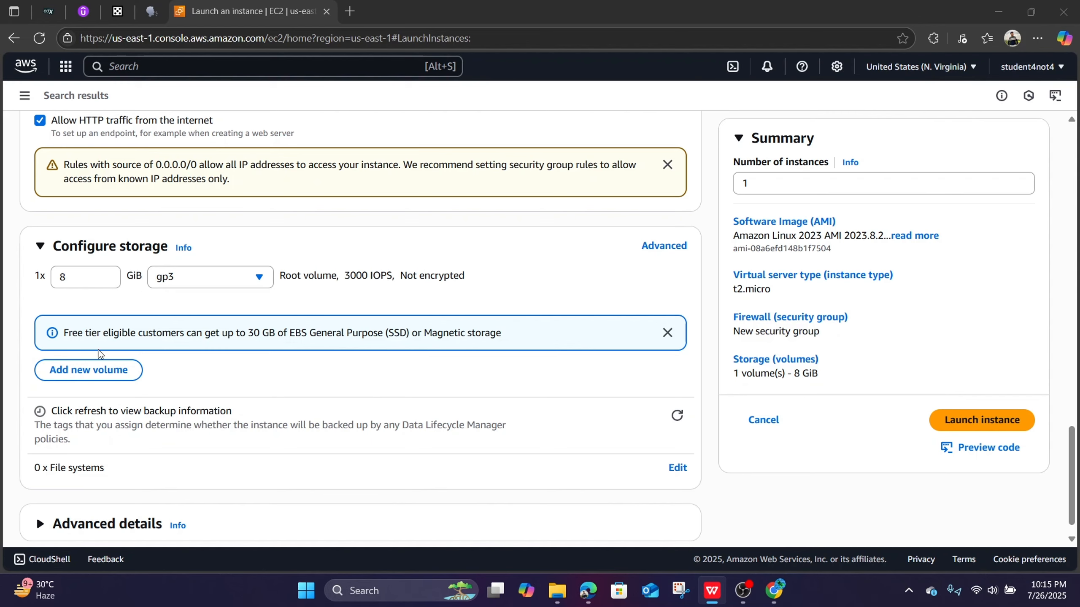
pyautogui.click(96, 370)
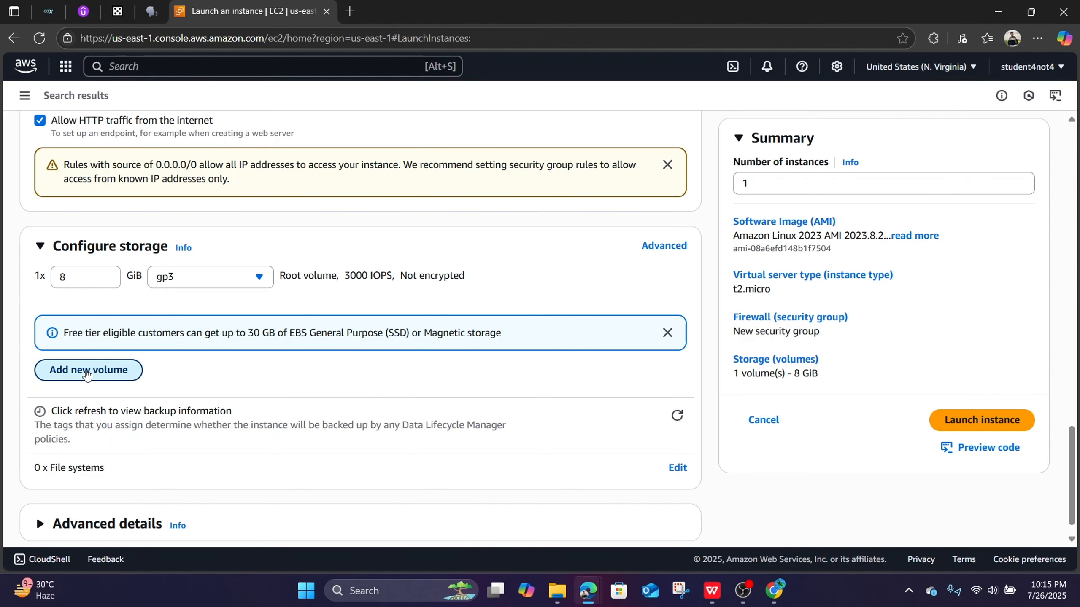
pyautogui.click(96, 370)
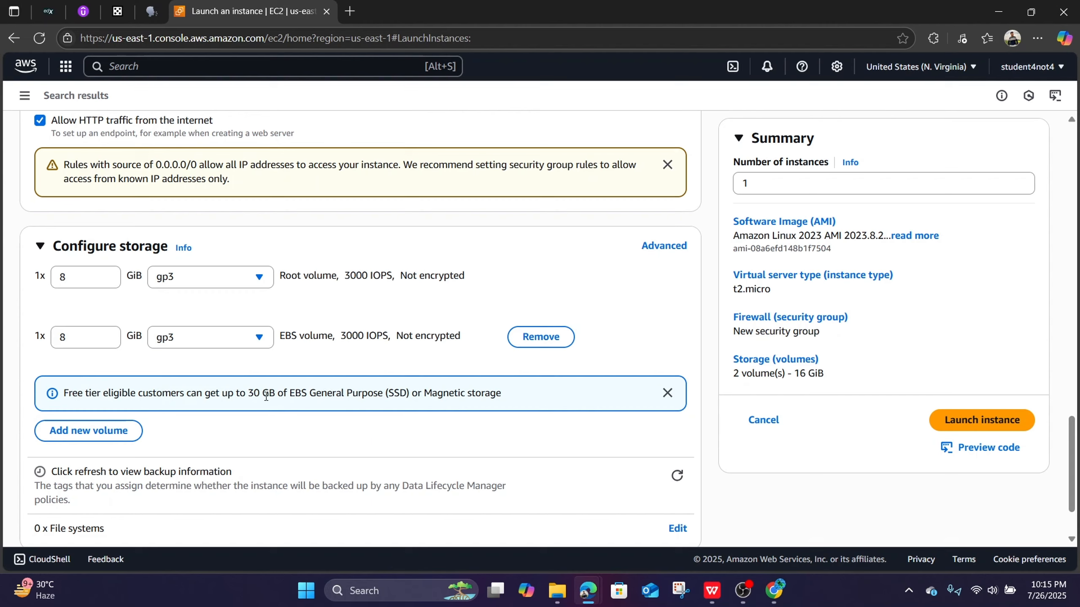
pyautogui.click(540, 337)
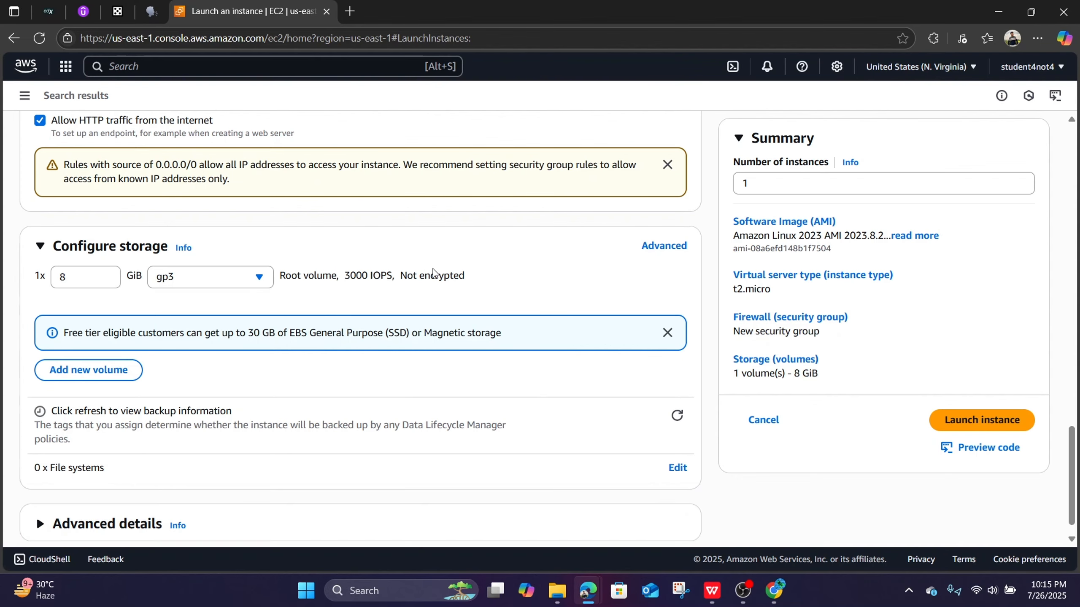
# Step: Expand the advanced details and enter a bash user data script that updates packages, installs, starts and enables httpd, and writes a Hello World index.html
pyautogui.scroll(-1, 424, 306)
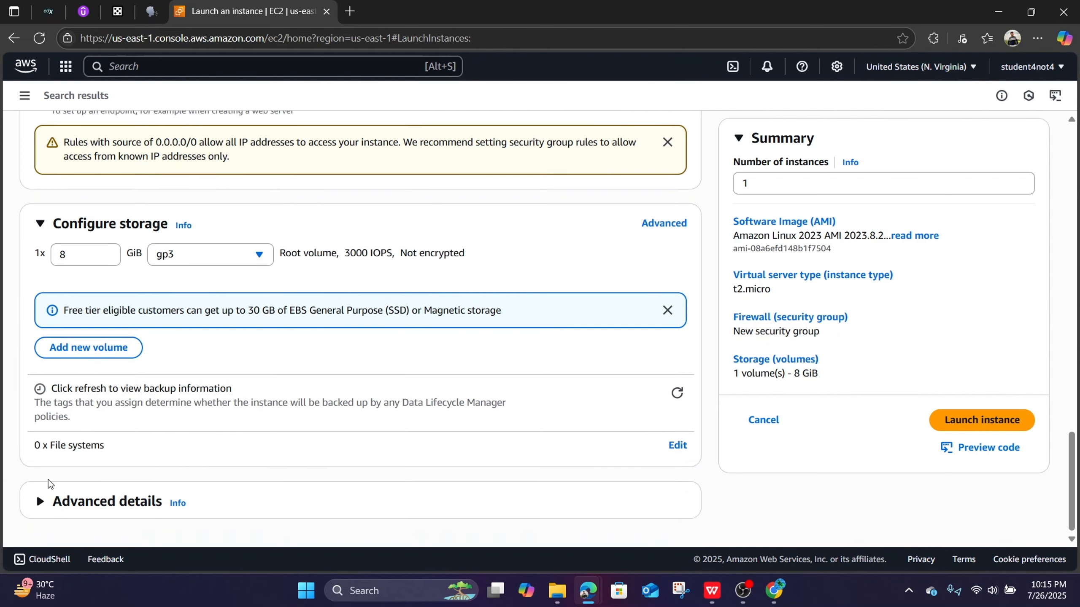
pyautogui.click(38, 502)
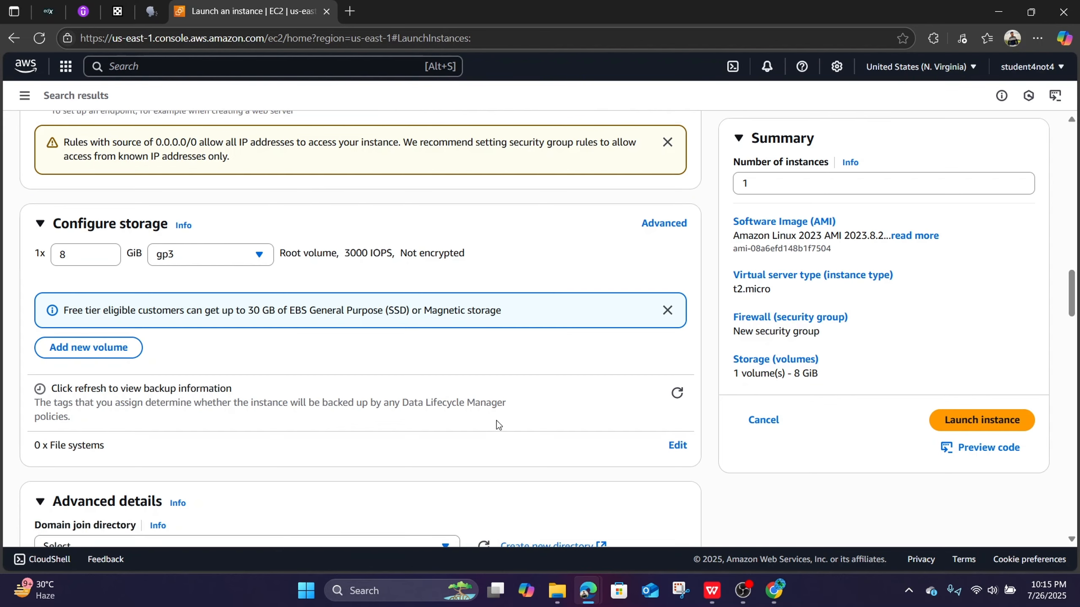
pyautogui.scroll(-7, 305, 385)
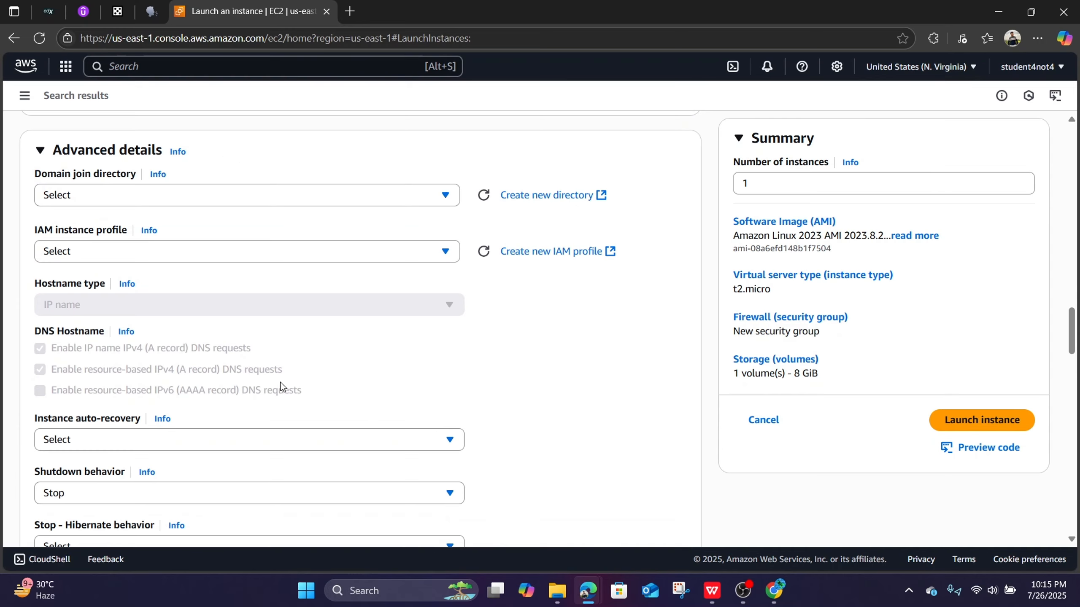
pyautogui.scroll(-10, 259, 379)
pyautogui.scroll(-17, 259, 378)
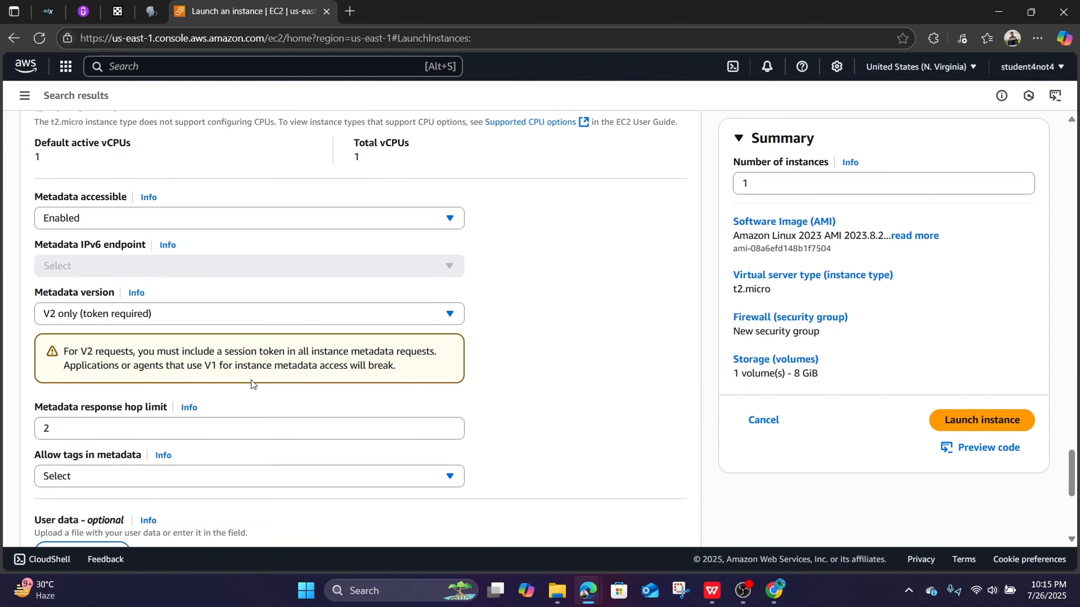
pyautogui.scroll(-6, 252, 384)
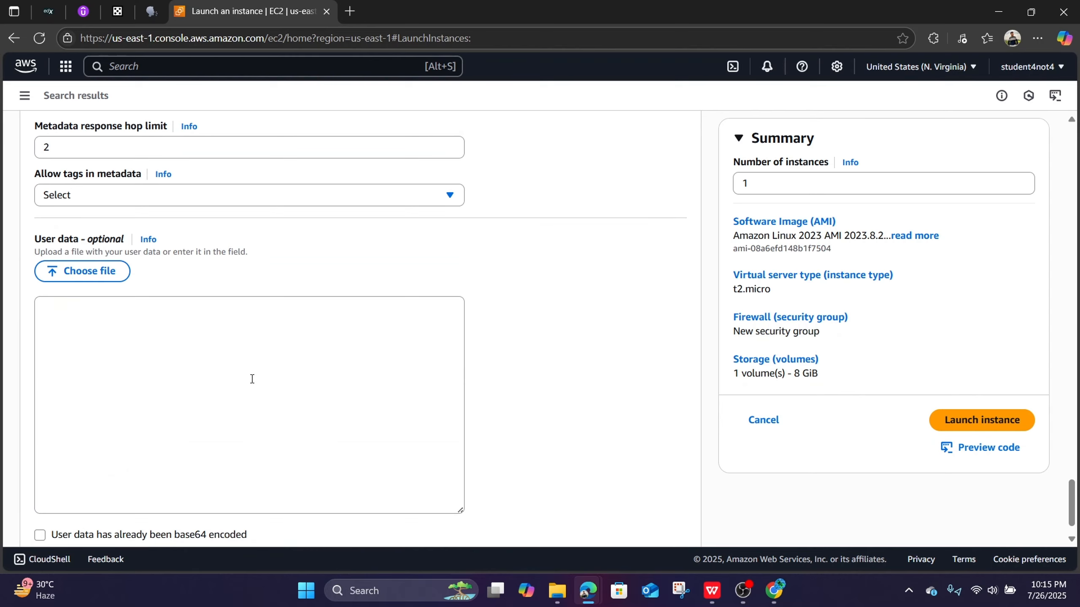
pyautogui.click(252, 379)
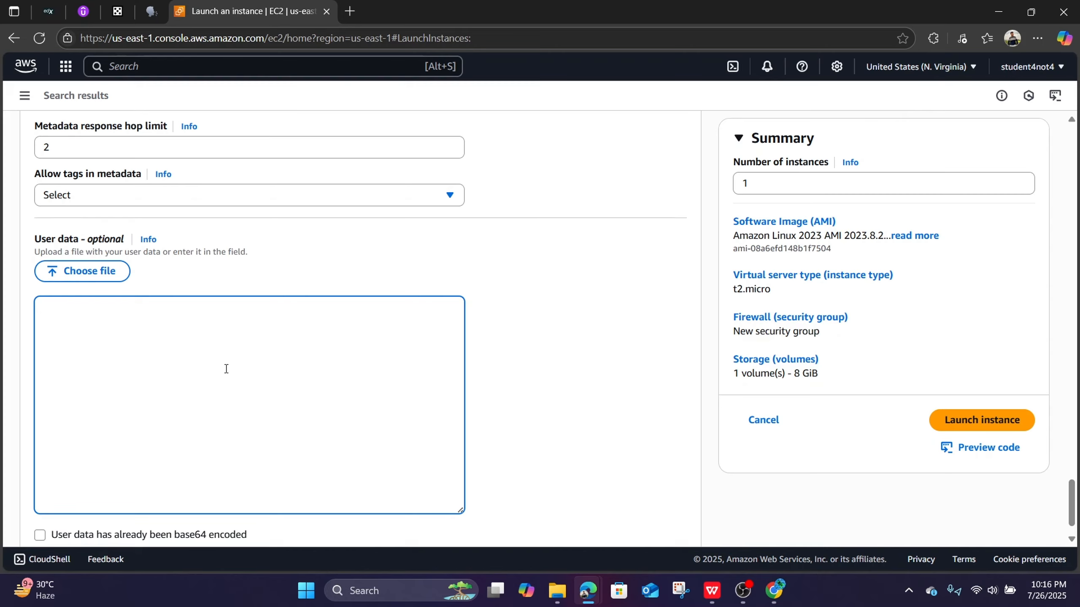
pyautogui.write('#!/bin/bash # Use this for your user data (script from top to bottom) # install httpd (Linux 2 version) yum update -y yum install -y httpd systemctl start httpd systemctl enable httpd echo "<h1>Hello World from $(hostname -f)</h1>" > /var/www/html/index.html')
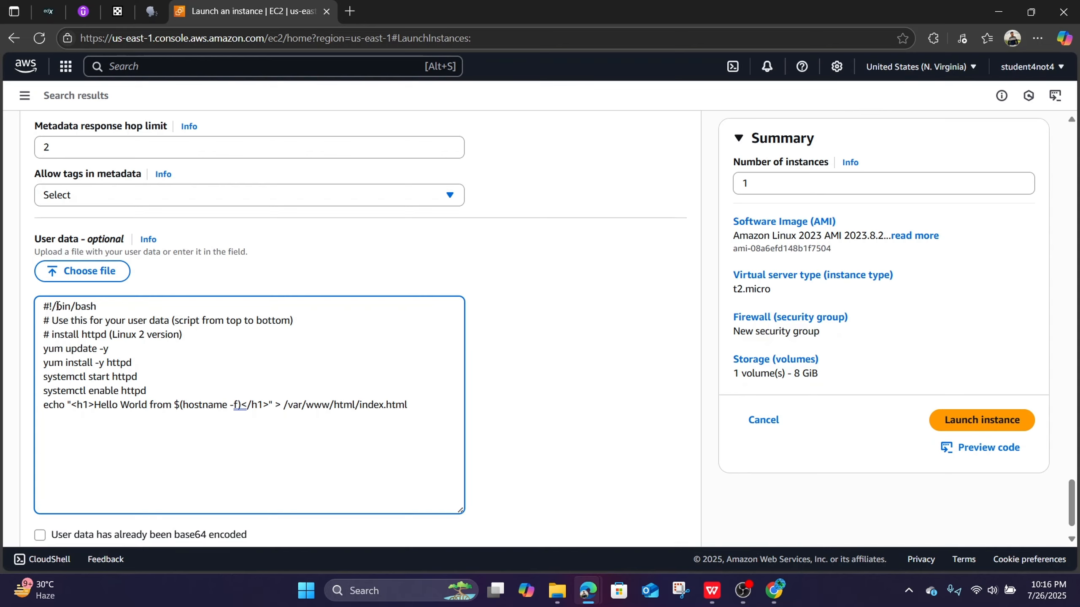
# Step: Review the user data script line by line, from the bash header through the httpd commands to the echo into /var/www/html/index.html
pyautogui.moveTo(43, 305); pyautogui.dragTo(301, 334)
pyautogui.click(360, 349)
pyautogui.moveTo(42, 350); pyautogui.dragTo(120, 355)
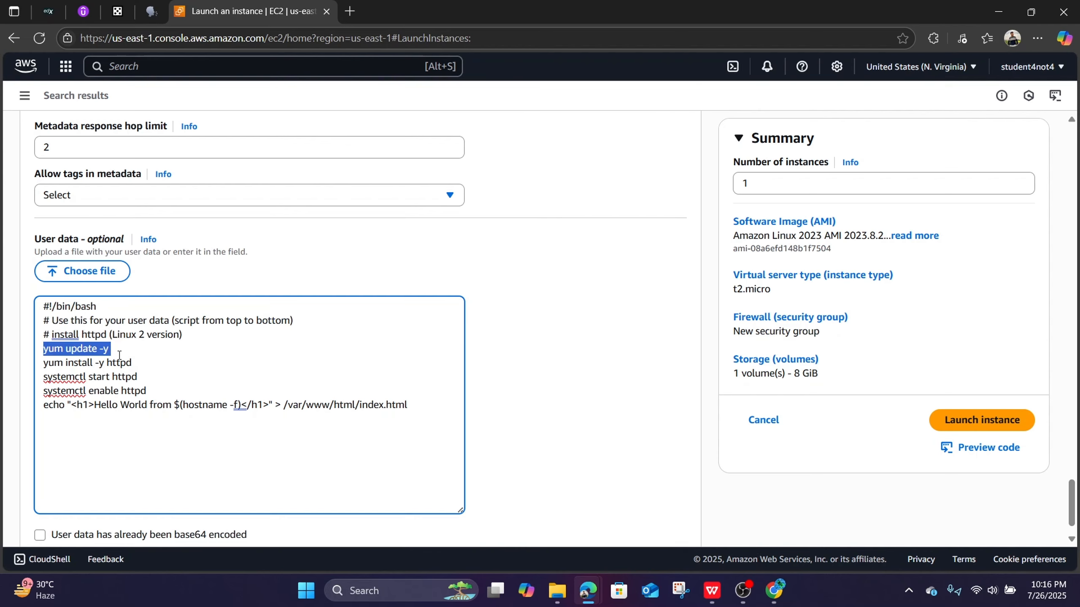
pyautogui.moveTo(41, 363); pyautogui.dragTo(144, 366)
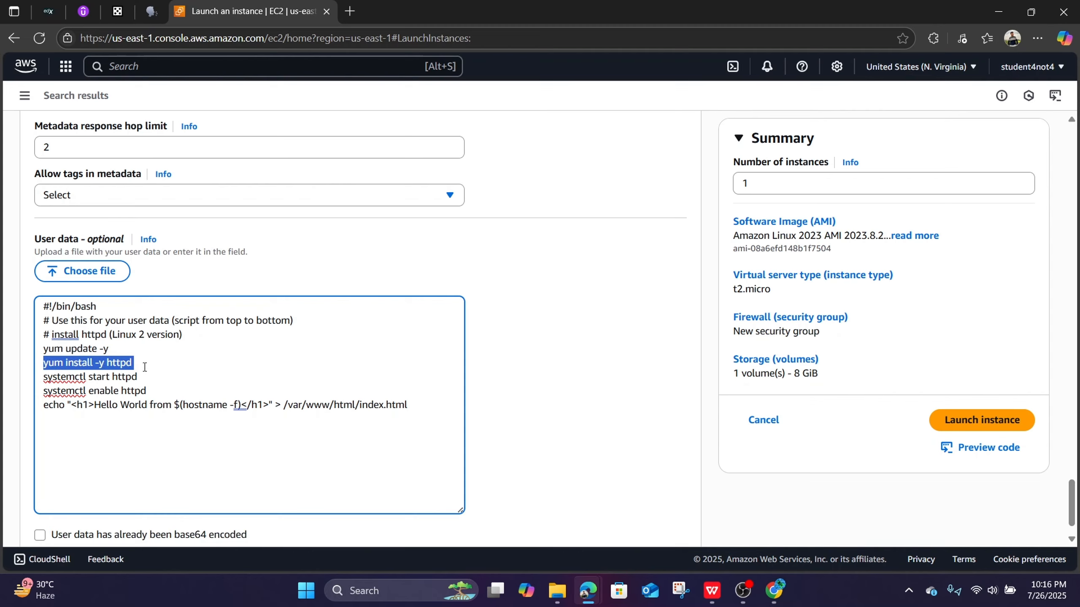
pyautogui.moveTo(42, 377); pyautogui.dragTo(143, 377)
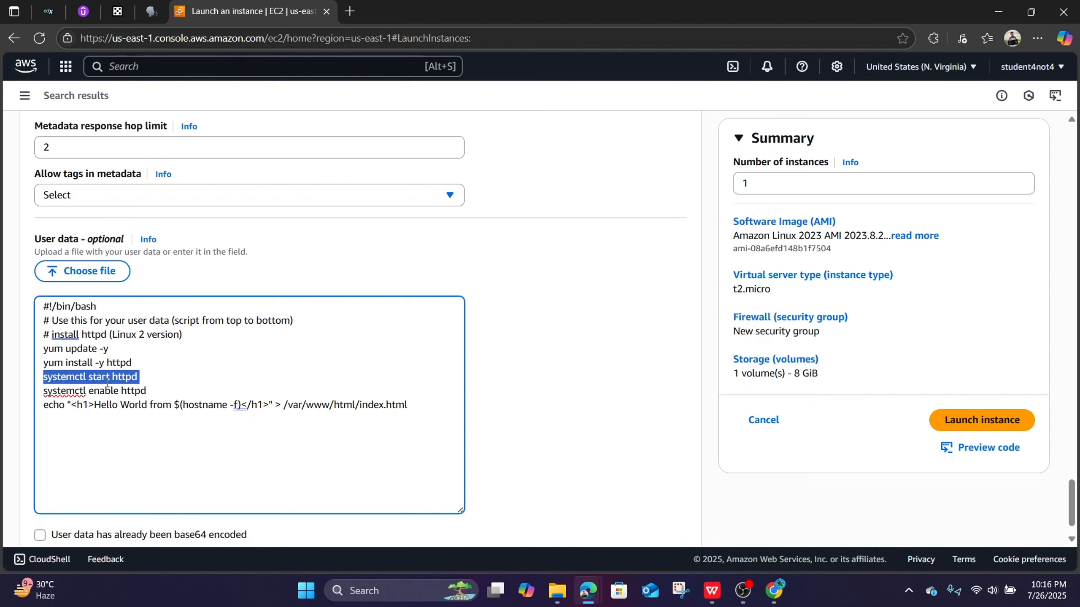
pyautogui.moveTo(42, 391); pyautogui.dragTo(157, 389)
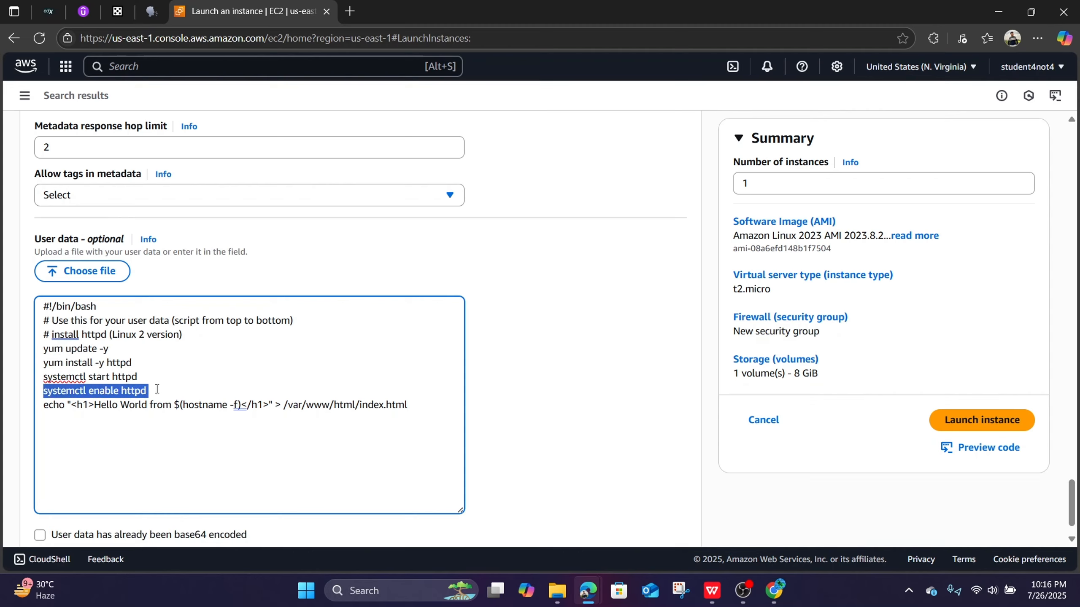
pyautogui.click(130, 431)
pyautogui.moveTo(43, 407); pyautogui.dragTo(268, 404)
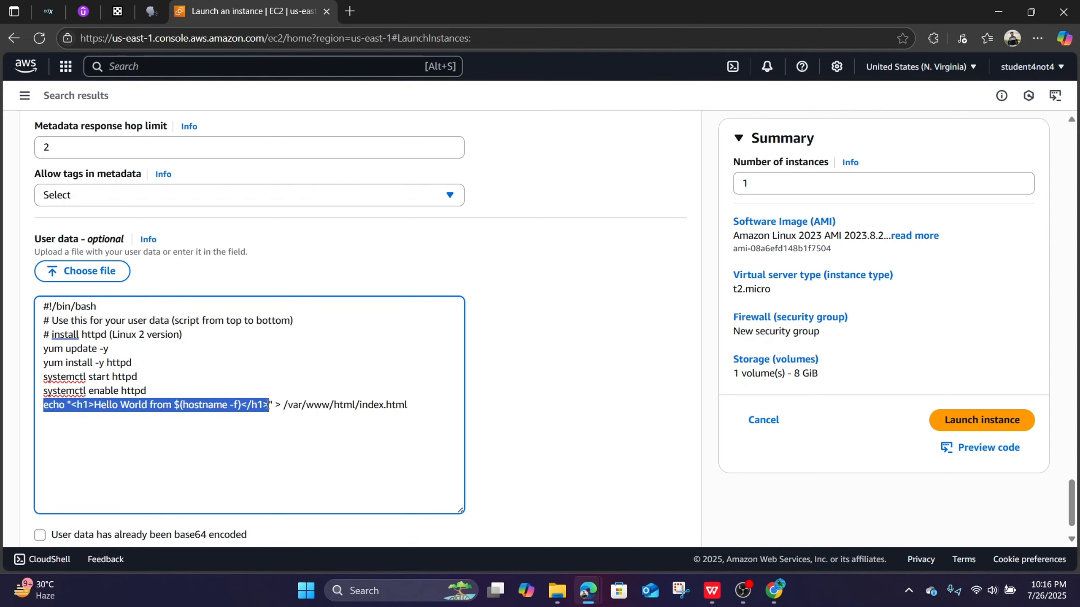
pyautogui.click(257, 476)
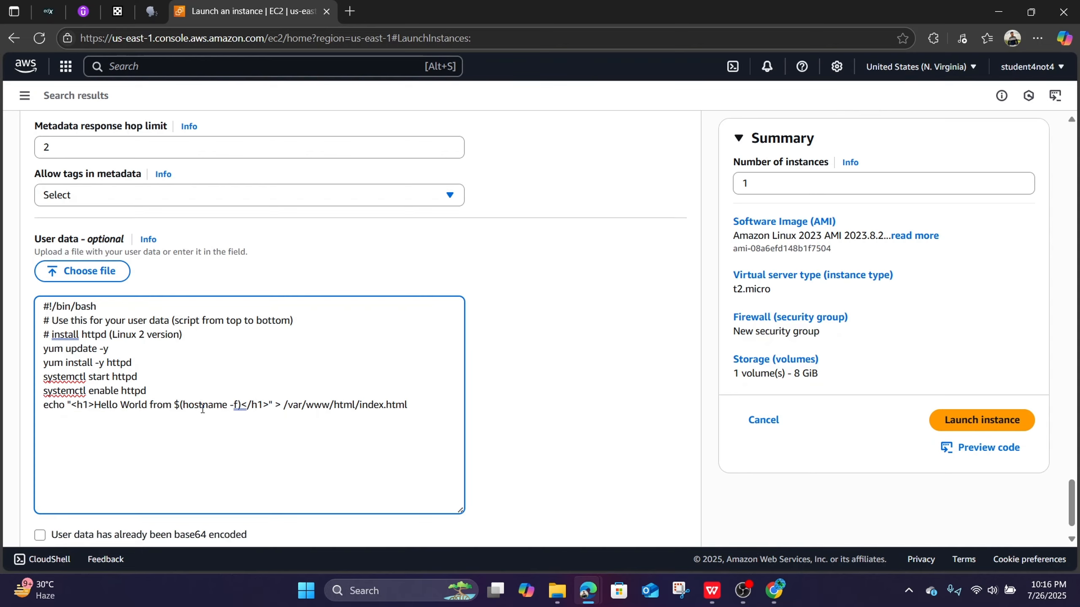
pyautogui.moveTo(279, 403); pyautogui.dragTo(411, 404)
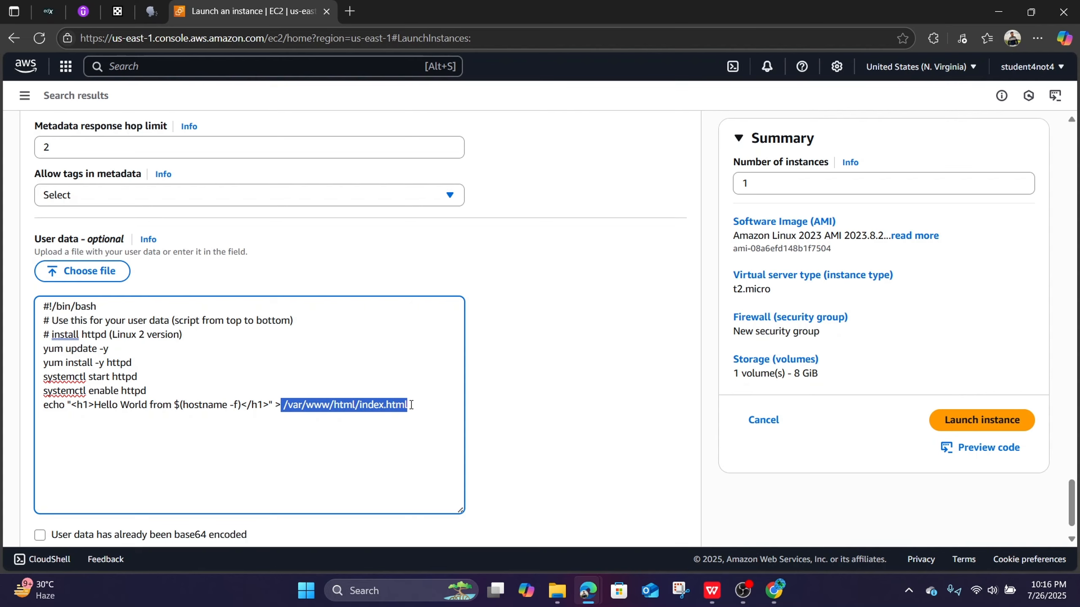
pyautogui.click(382, 441)
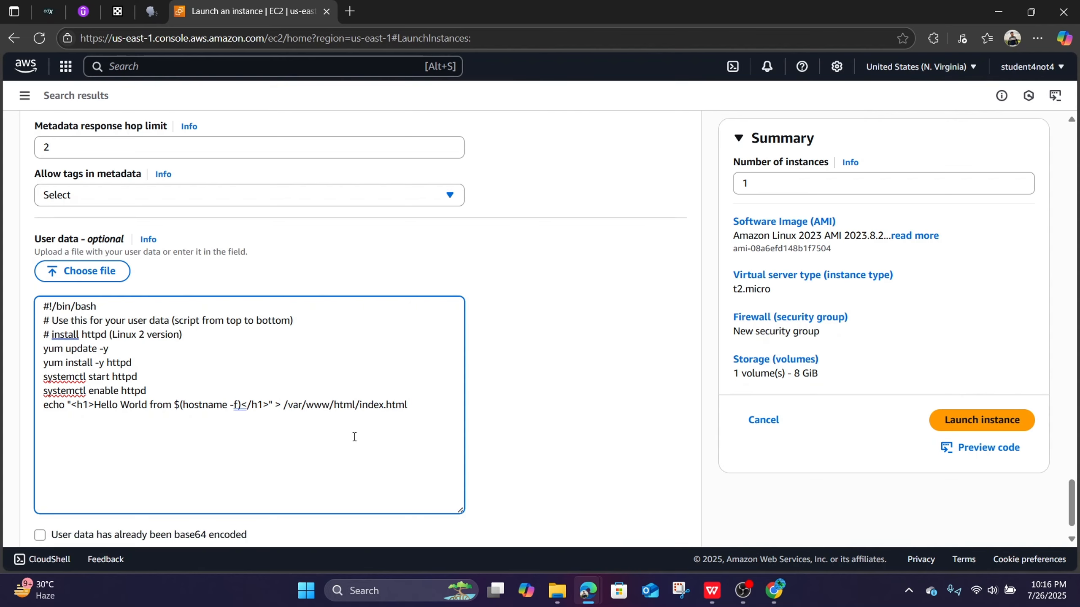
pyautogui.scroll(-1, 355, 434)
pyautogui.scroll(3, 357, 431)
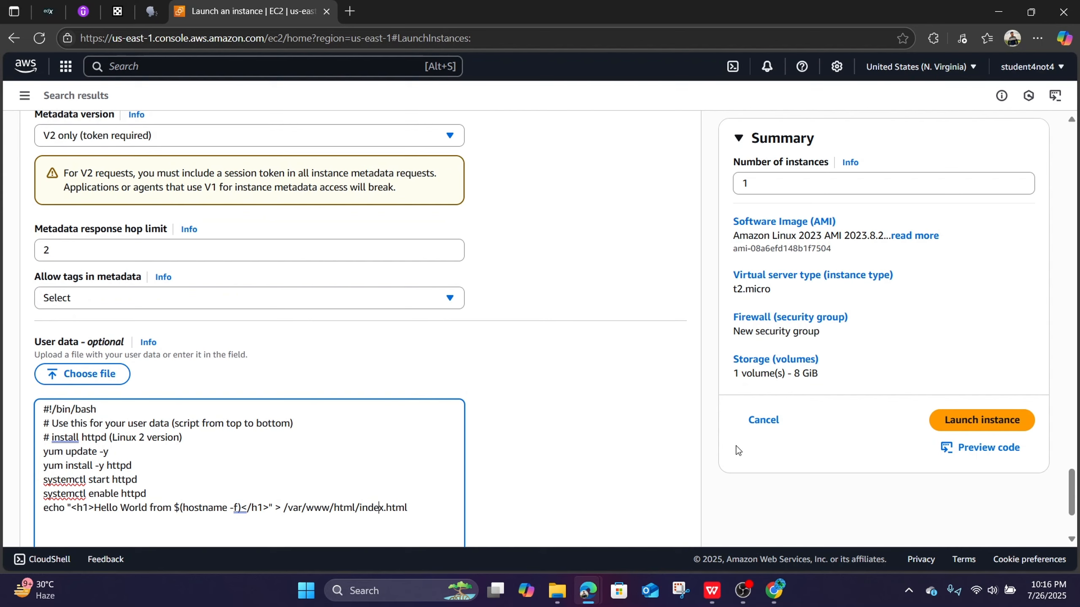
# Step: Try 10 and 12 as the number of instances and restore it to 1
pyautogui.press('Tab')
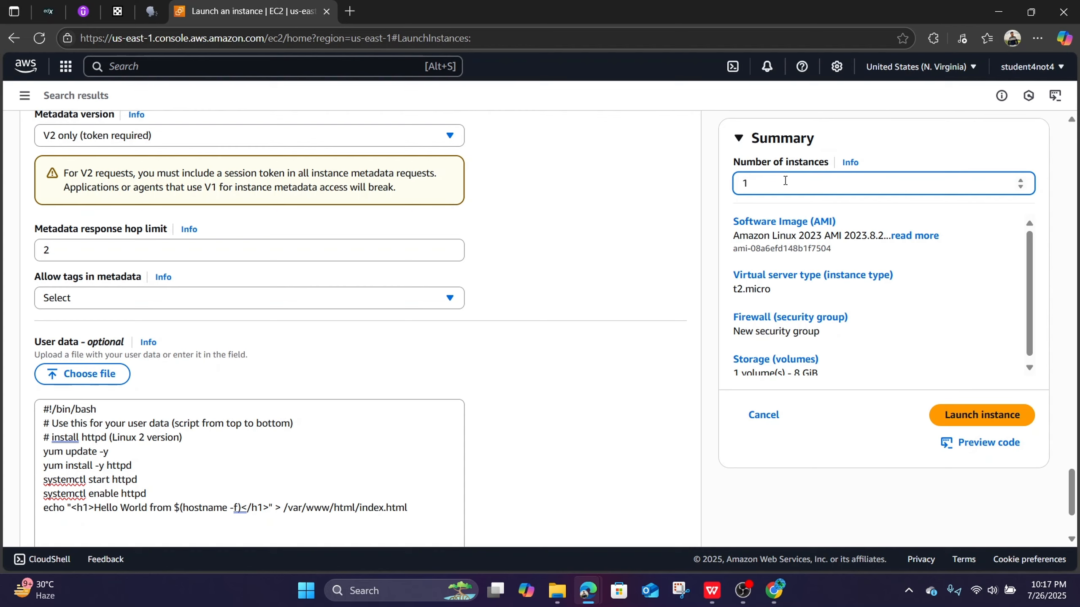
pyautogui.write('0')
pyautogui.press('BackSpace')
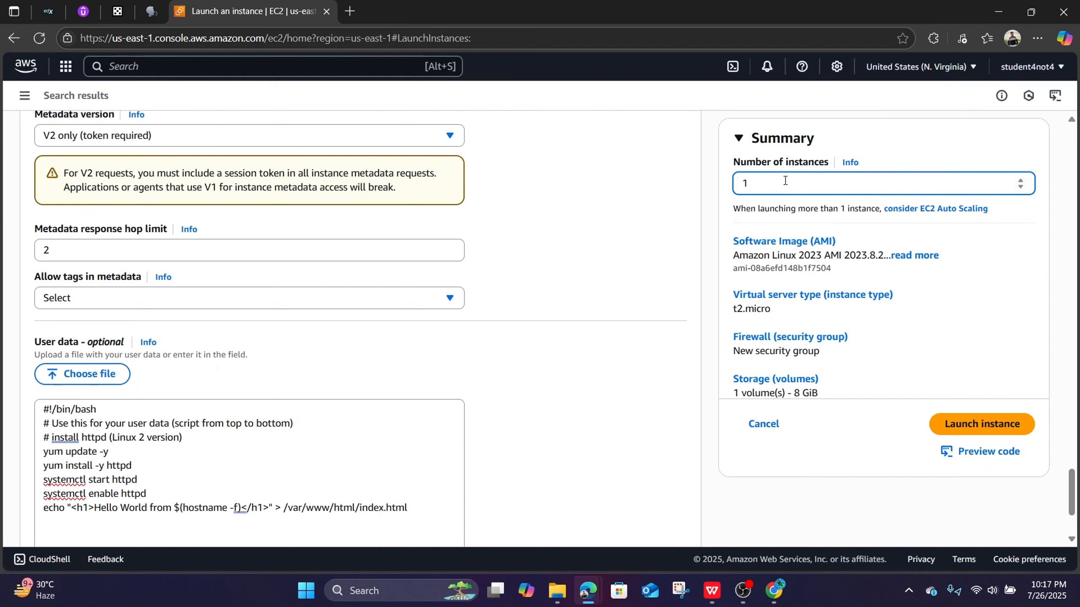
pyautogui.write('2')
pyautogui.press('BackSpace')
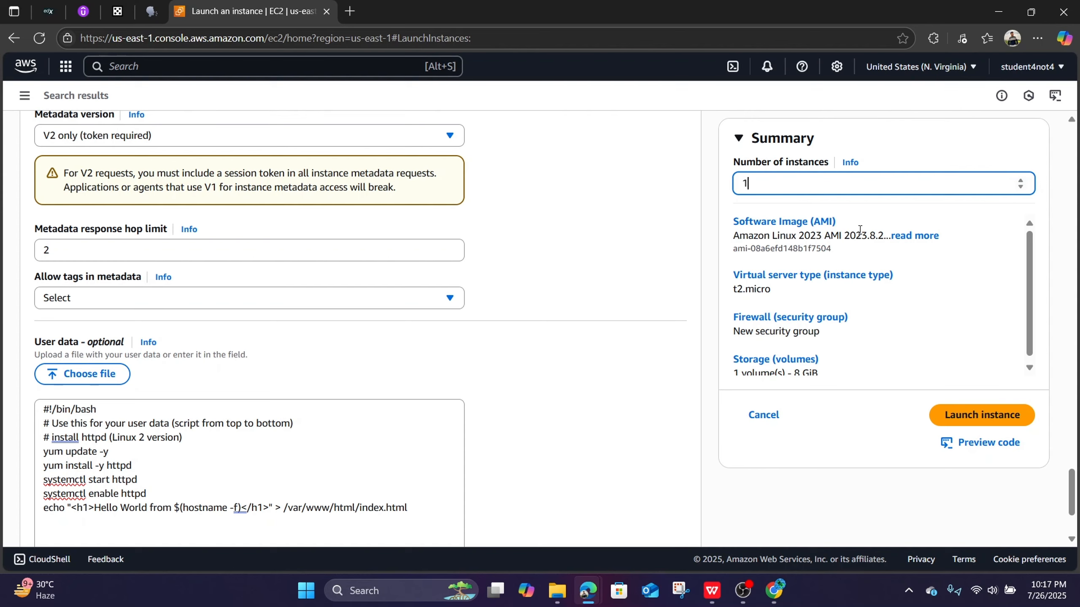
# Step: Launch the instance from the summary and open the refreshed list of EC2 instances
pyautogui.scroll(-1, 761, 247)
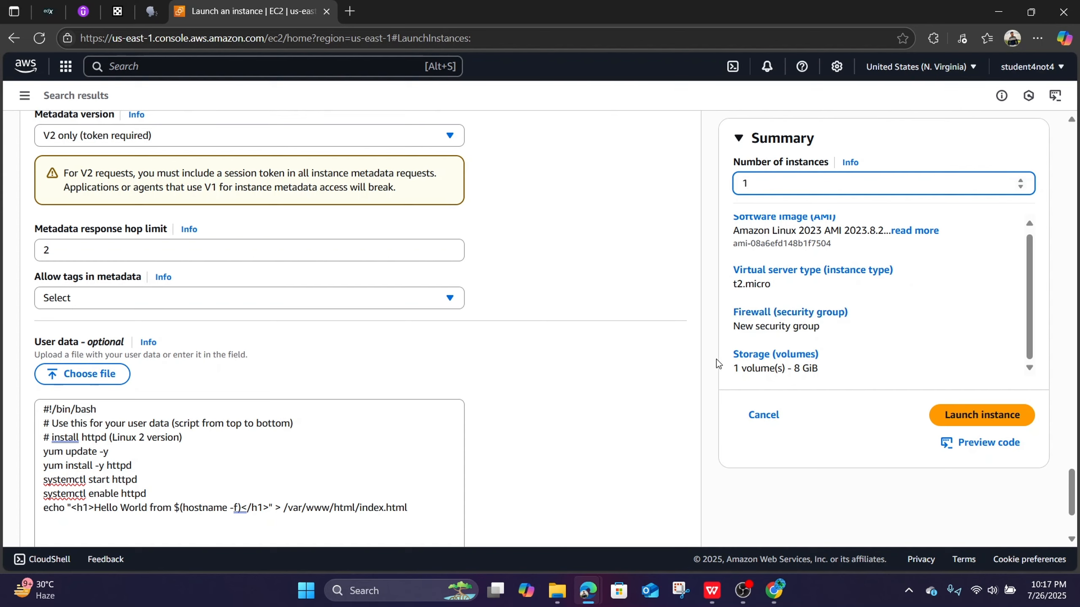
pyautogui.click(967, 422)
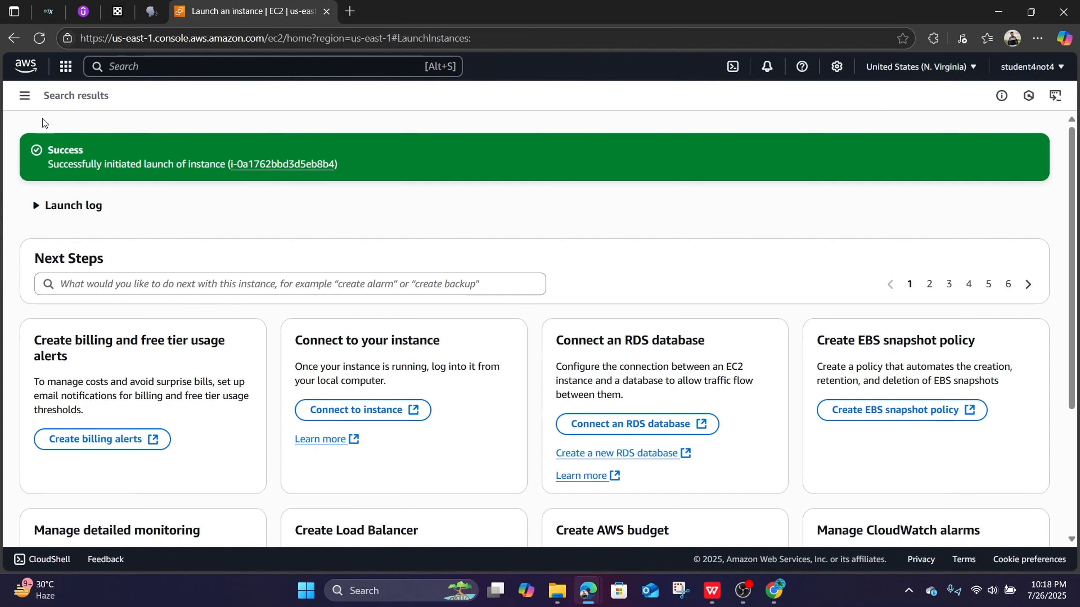
pyautogui.click(24, 96)
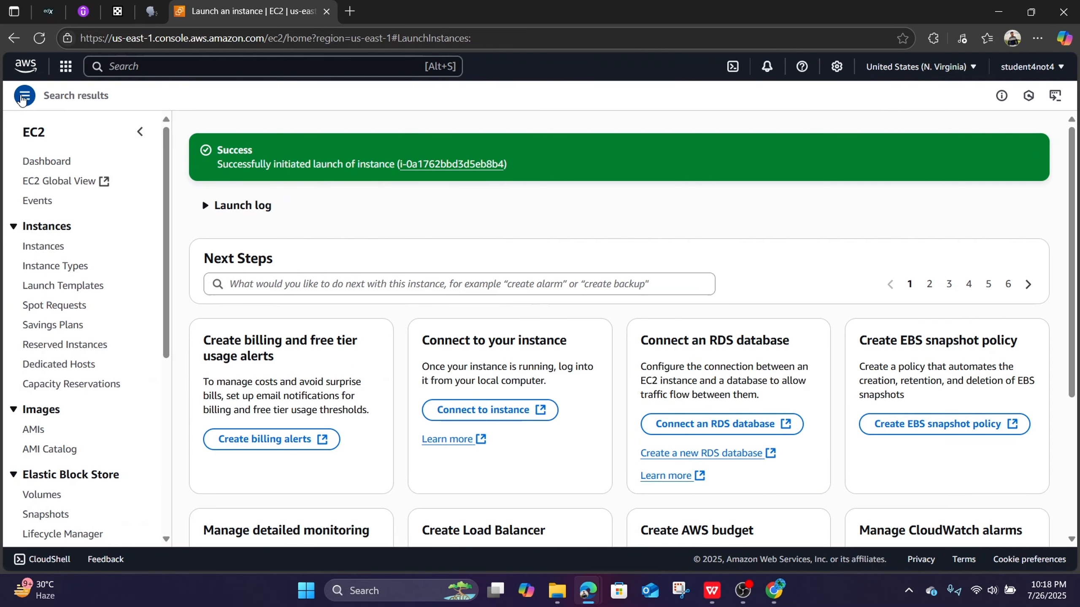
pyautogui.click(54, 247)
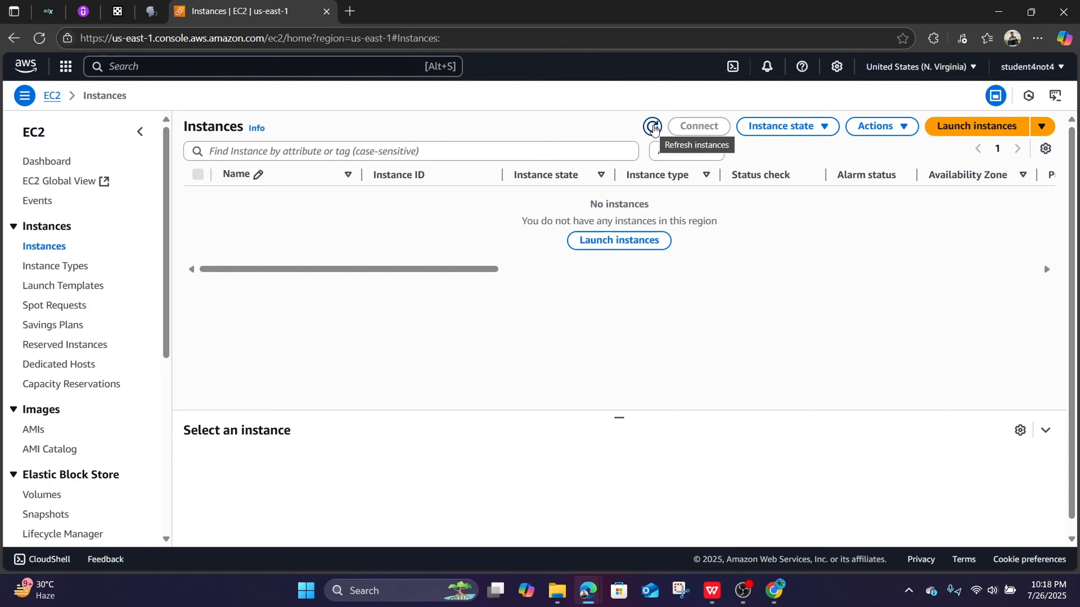
pyautogui.click(653, 129)
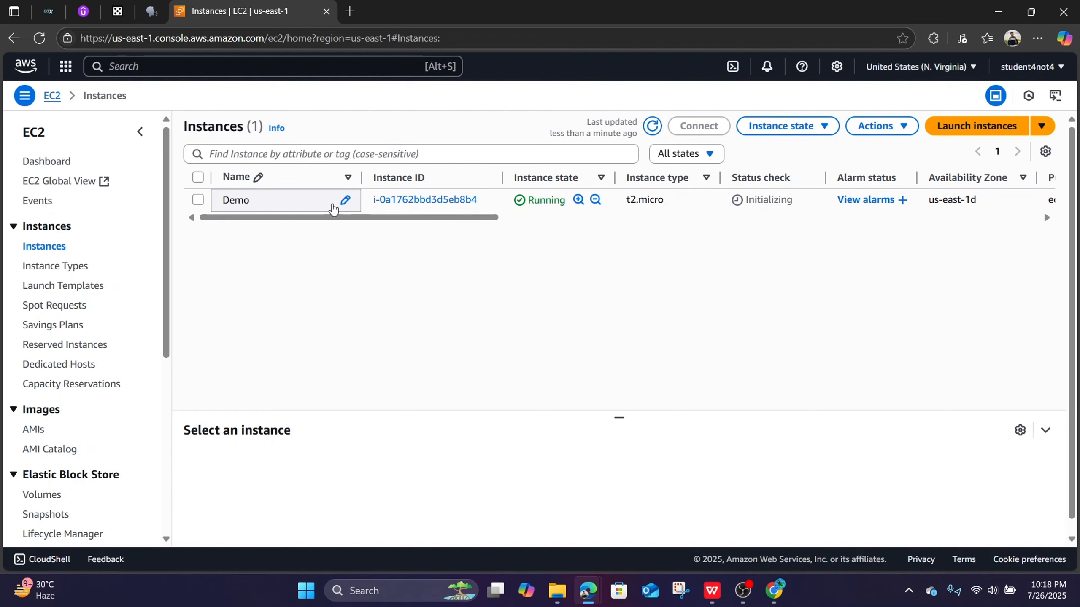
# Step: Rename the Demo instance as Demo-today in the instances list
pyautogui.click(344, 200)
pyautogui.click(346, 207)
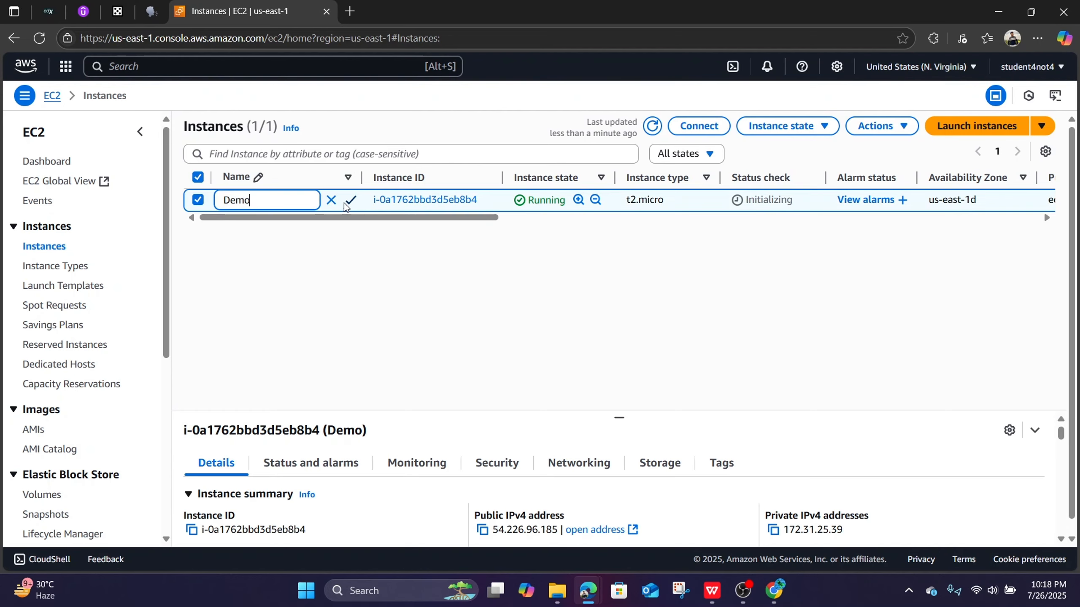
pyautogui.write('-today')
pyautogui.click(345, 204)
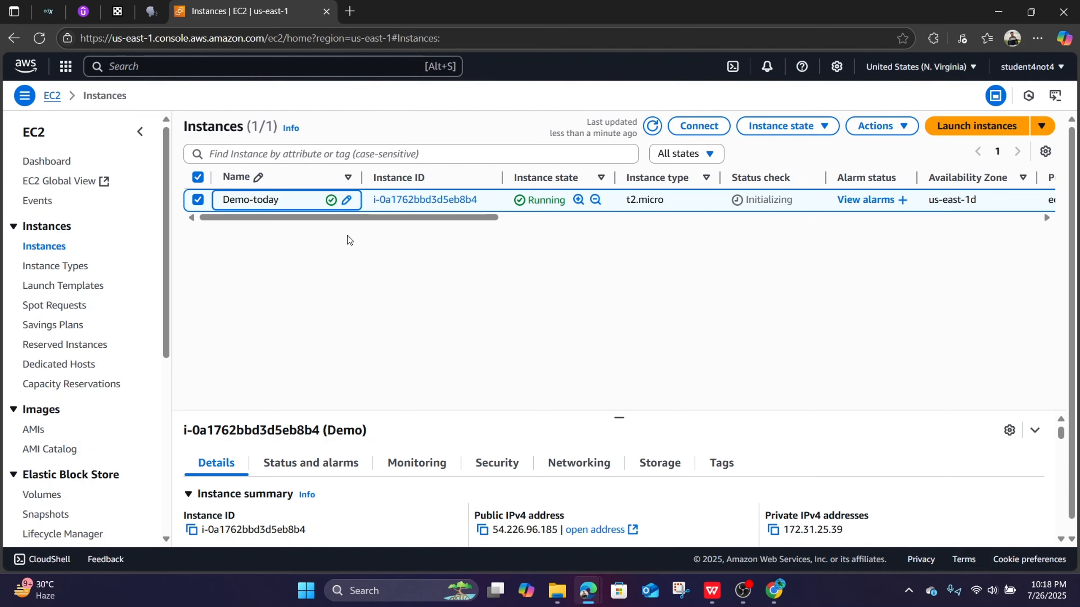
# Step: Examine the instance's columns in the list, including status check, public IPv4 address, security group name, key name and launch time
pyautogui.moveTo(357, 219); pyautogui.dragTo(390, 224)
pyautogui.hscroll(3, 404, 227)
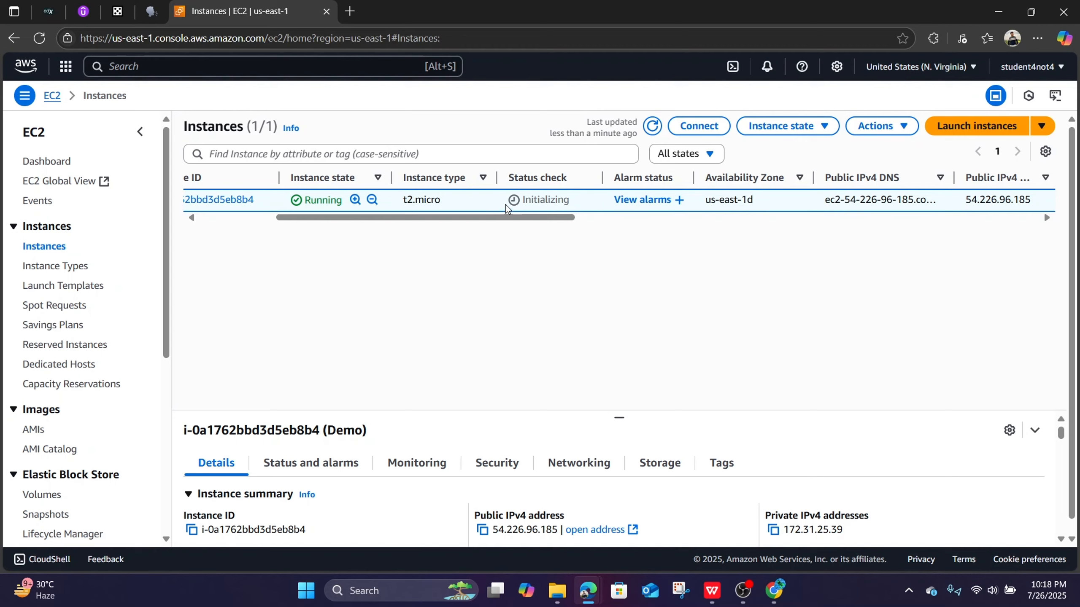
pyautogui.moveTo(509, 199); pyautogui.dragTo(569, 200)
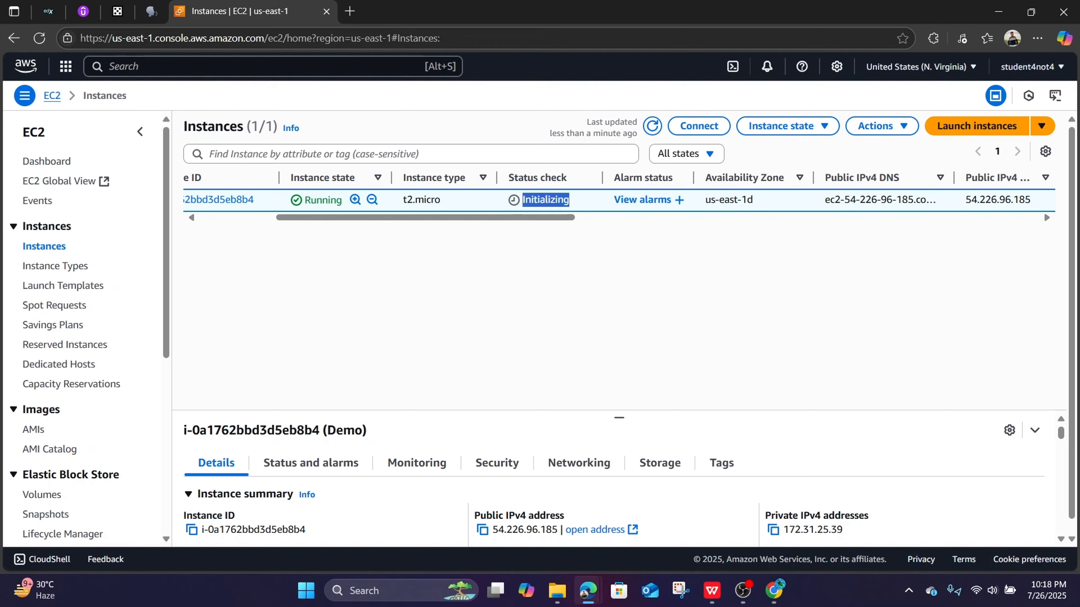
pyautogui.hotkey('alt', 'Tab')
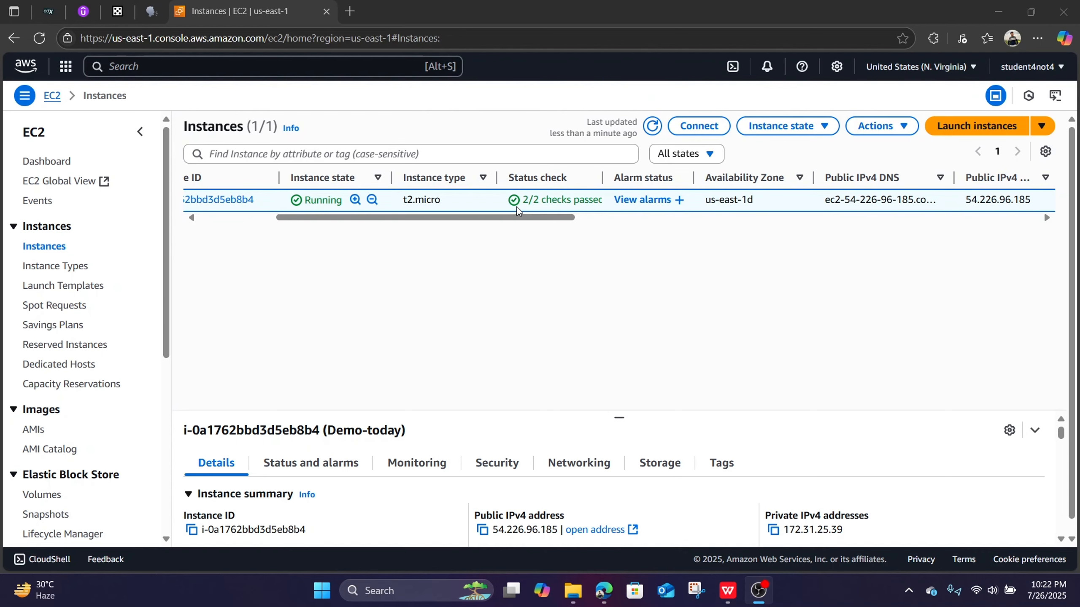
pyautogui.moveTo(524, 216); pyautogui.dragTo(974, 216)
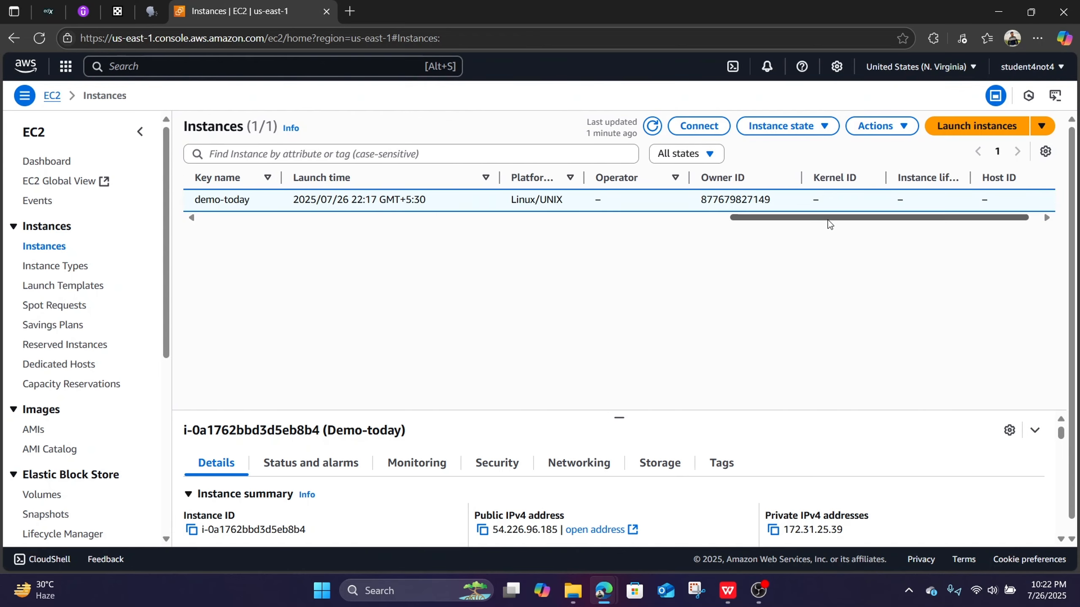
pyautogui.moveTo(828, 219); pyautogui.dragTo(697, 229)
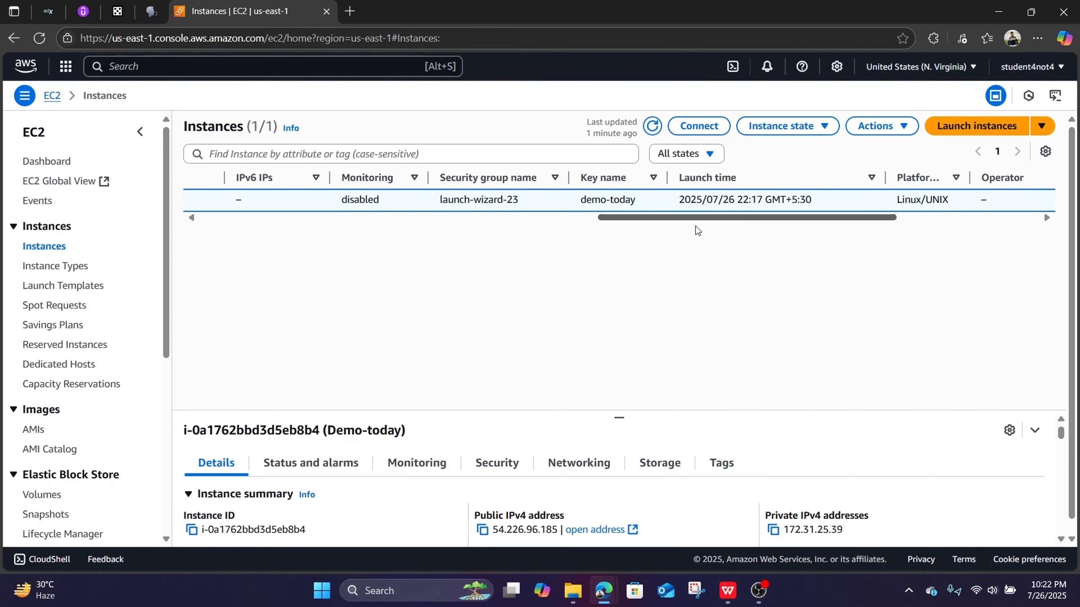
pyautogui.moveTo(623, 219); pyautogui.dragTo(554, 231)
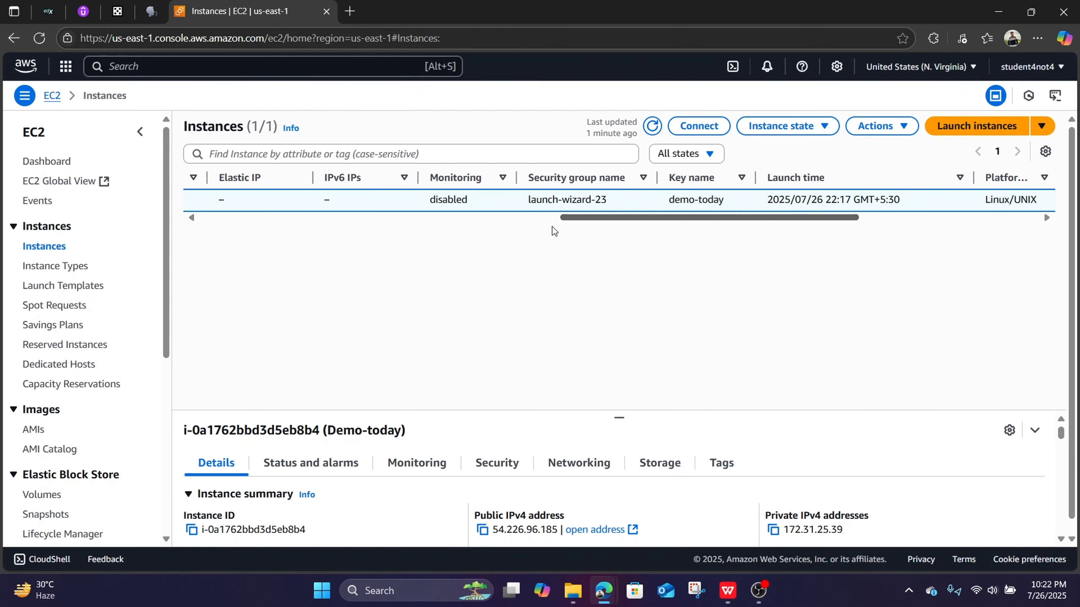
pyautogui.moveTo(694, 220); pyautogui.dragTo(282, 258)
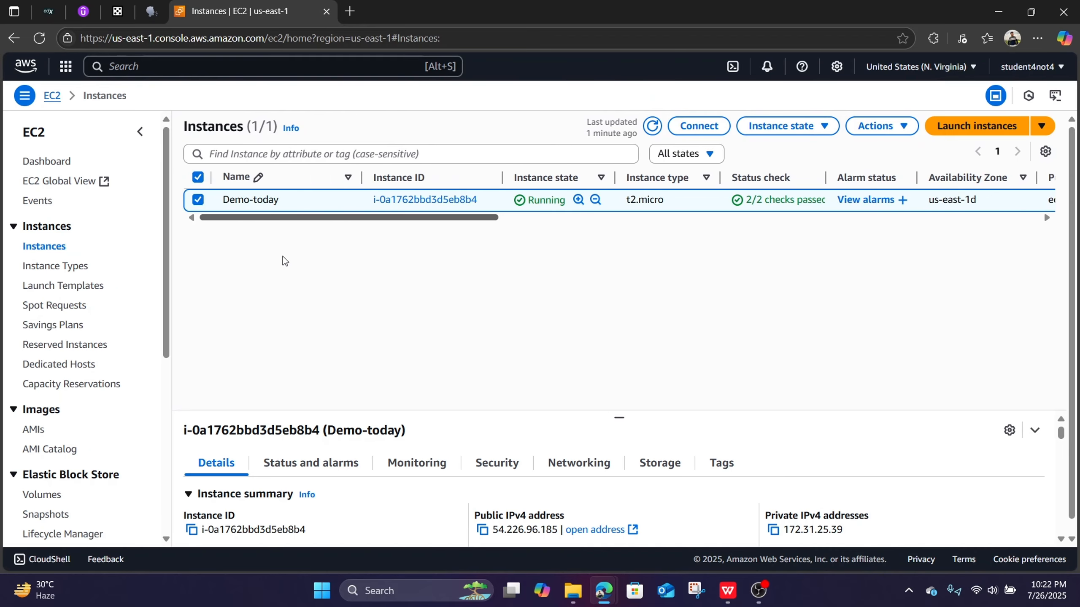
# Step: Open the Demo-today instance's summary and visit its public IPv4 address to test the web page
pyautogui.click(429, 200)
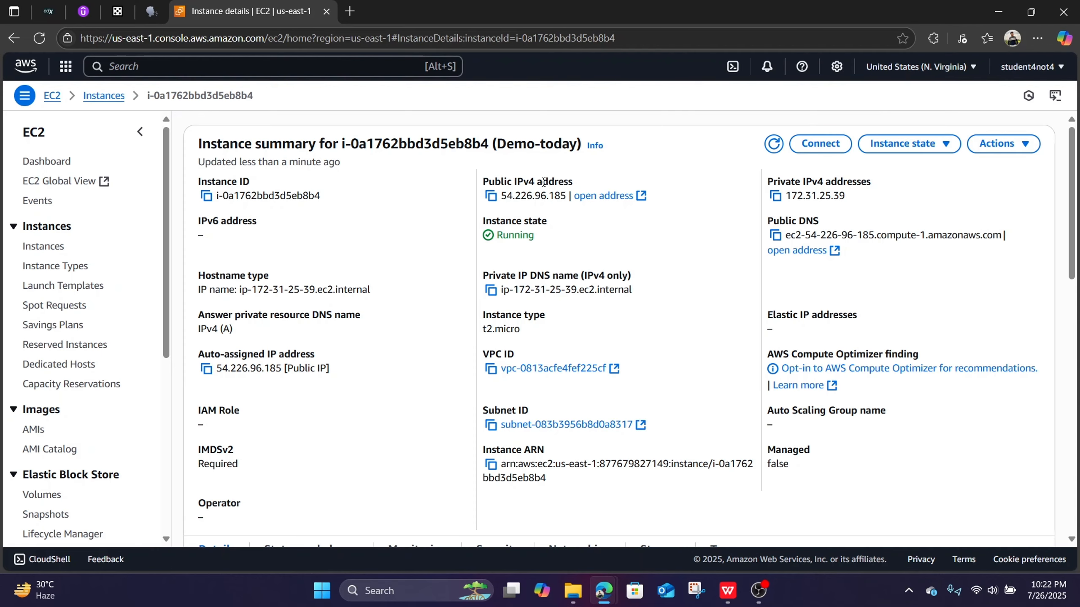
pyautogui.click(618, 196)
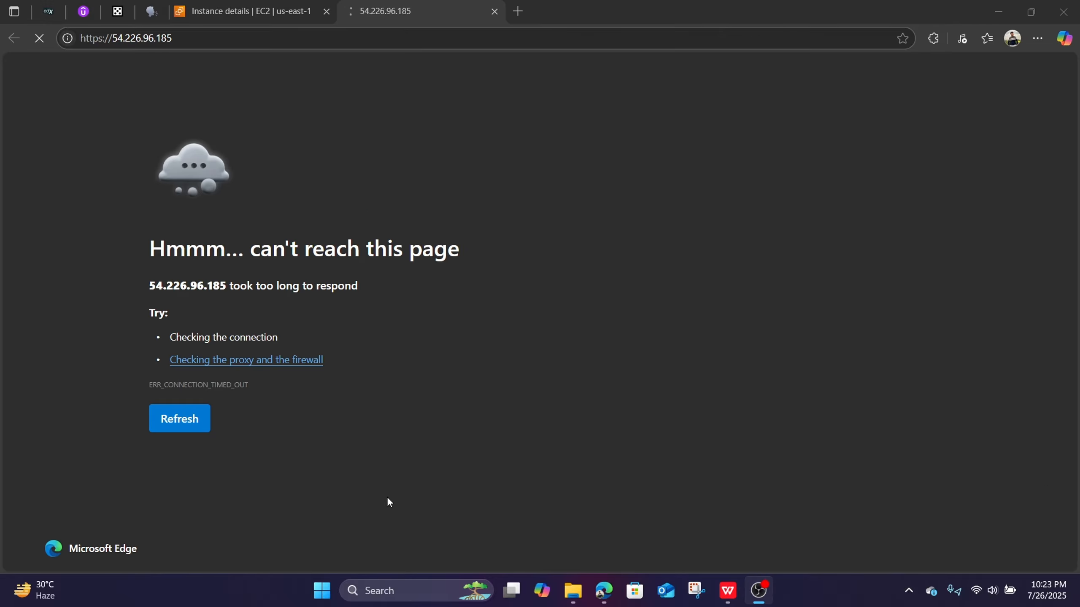
# Step: Load the page at 54.226.96.185 over http instead of https and examine the host name in its heading
pyautogui.click(99, 38)
pyautogui.moveTo(99, 38); pyautogui.dragTo(101, 38)
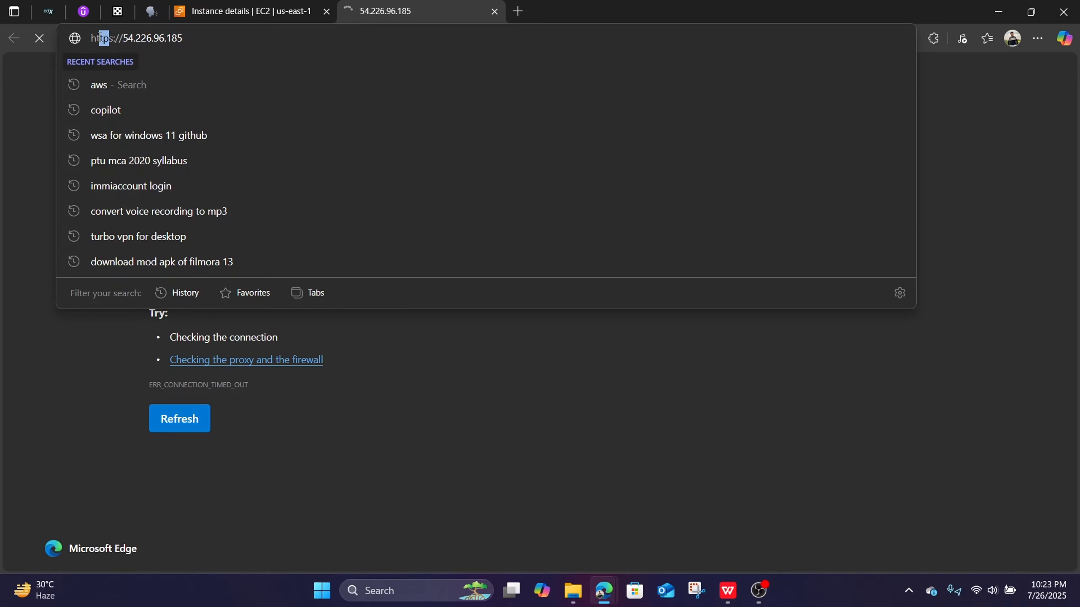
pyautogui.click(114, 38)
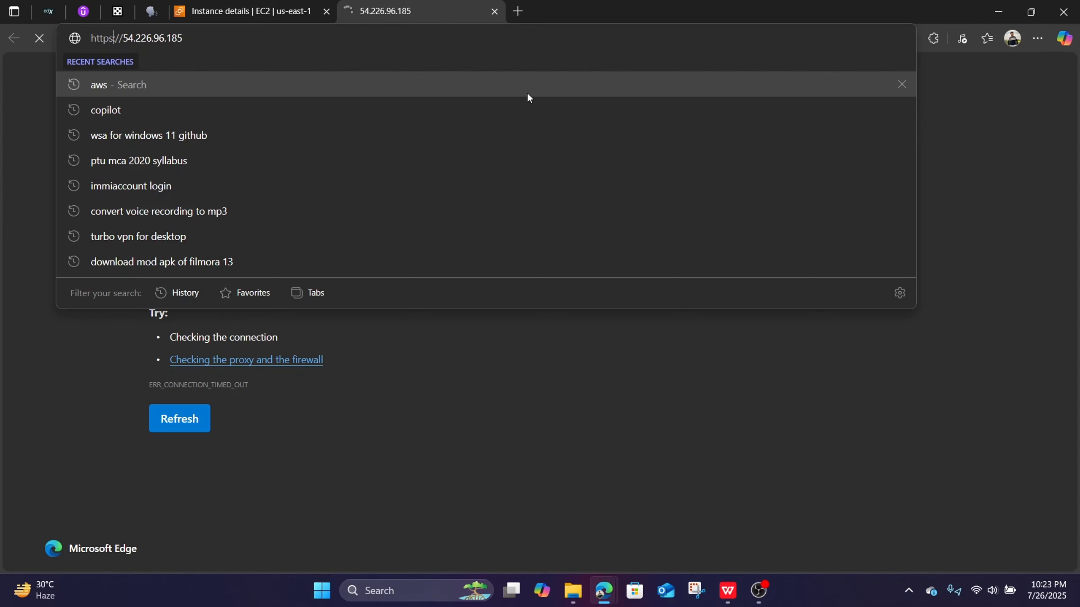
pyautogui.press('BackSpace')
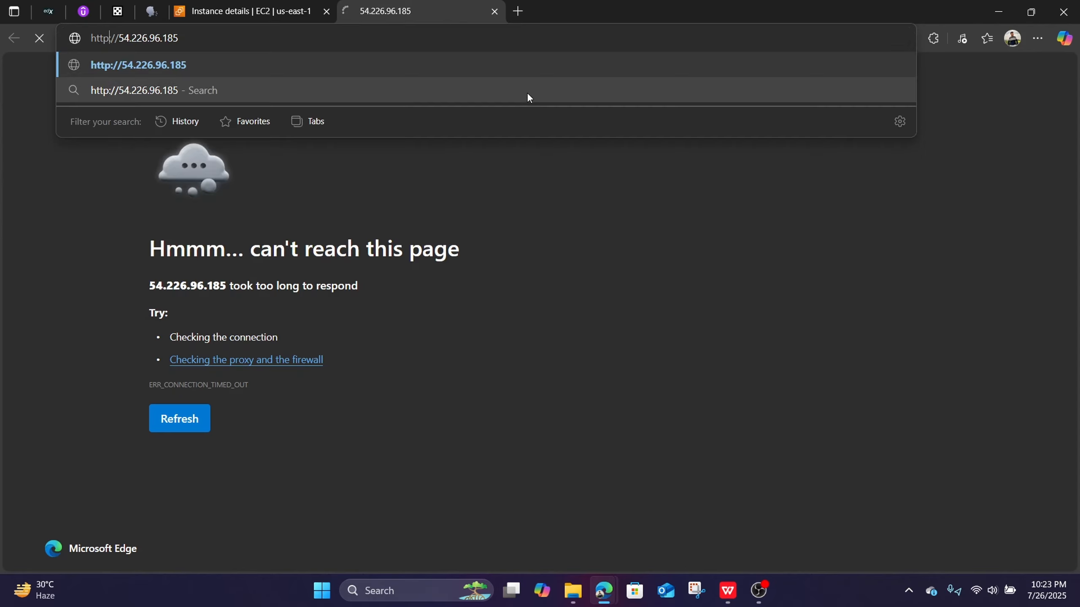
pyautogui.press('Return')
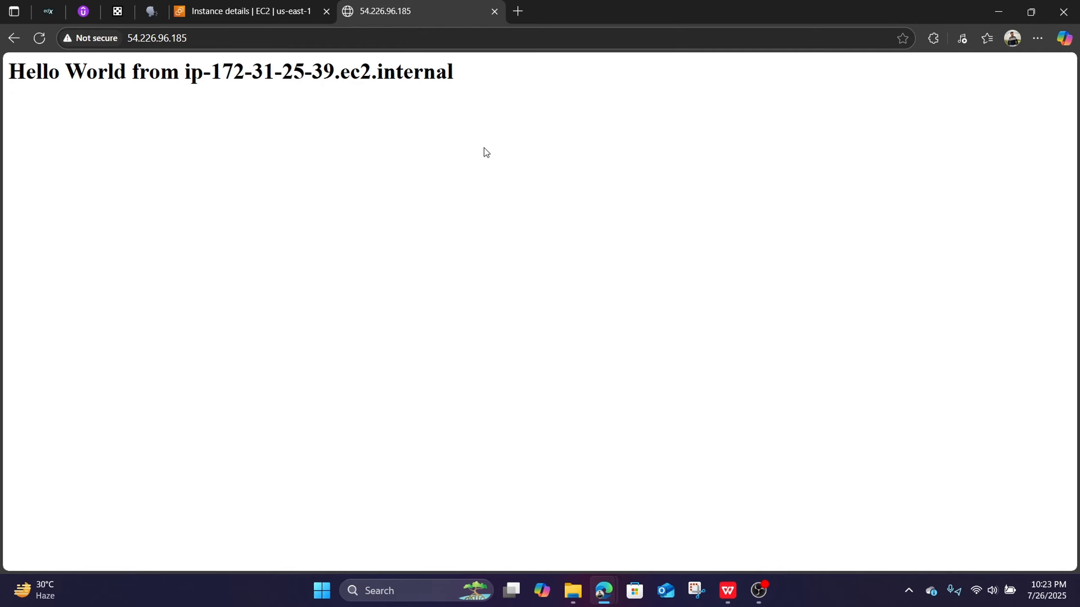
pyautogui.moveTo(473, 84); pyautogui.dragTo(572, 88)
pyautogui.click(573, 88)
pyautogui.moveTo(186, 72); pyautogui.dragTo(487, 79)
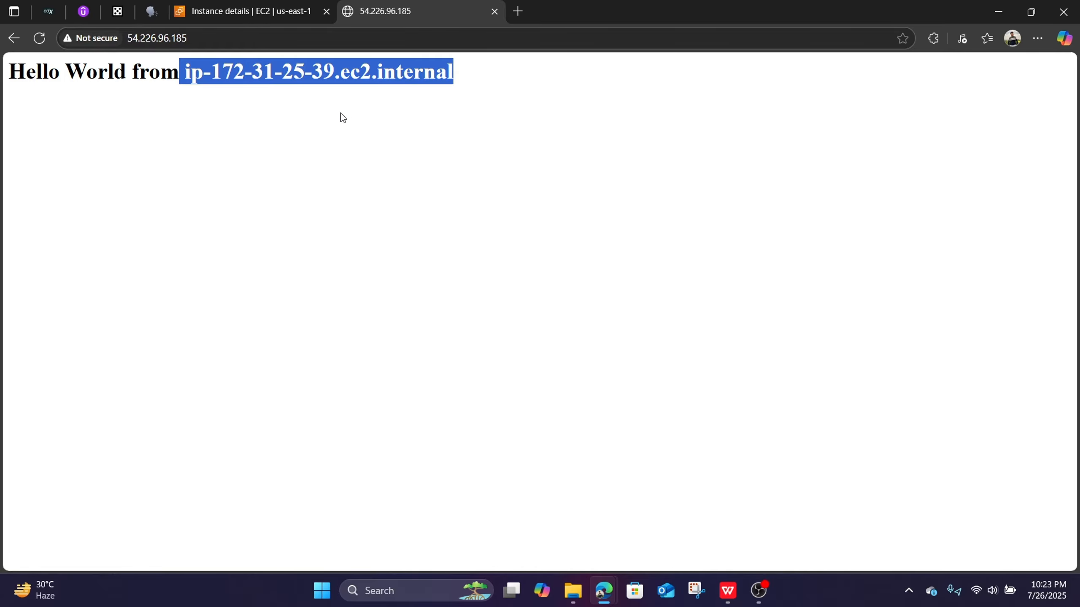
pyautogui.click(333, 10)
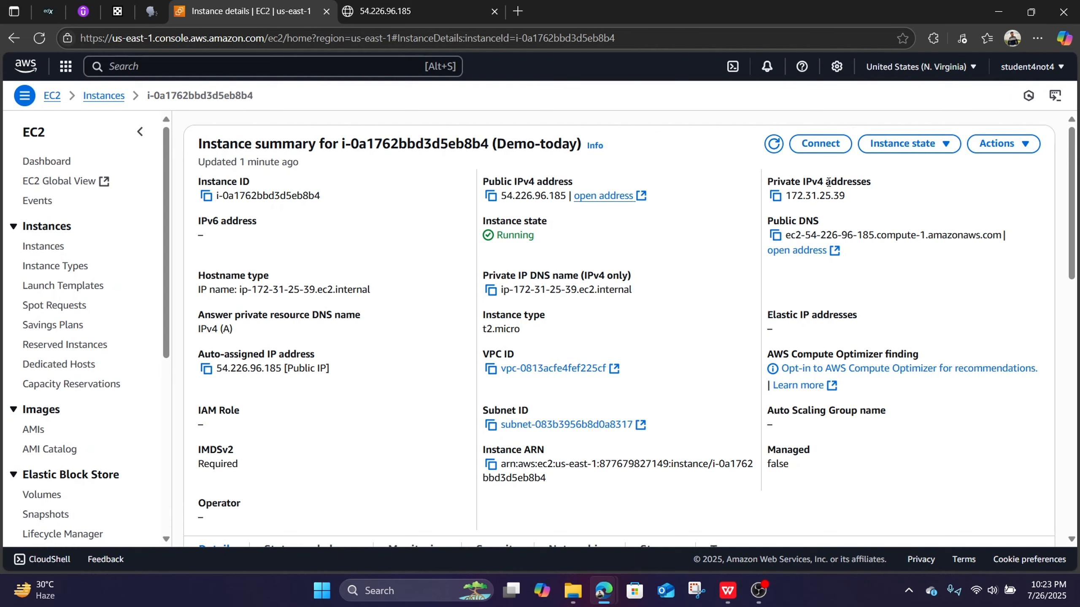
pyautogui.click(490, 196)
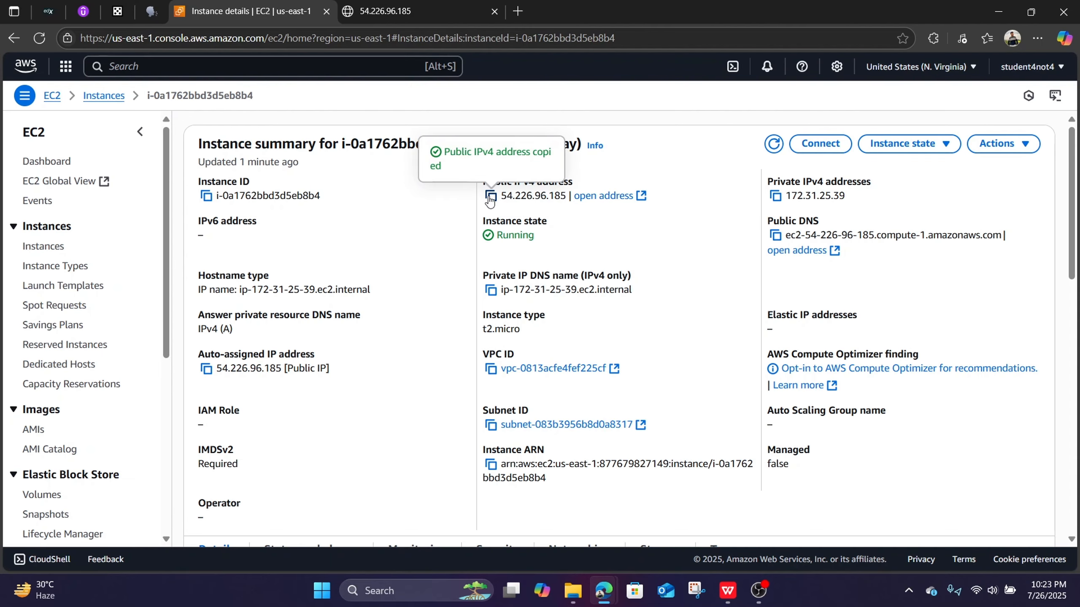
pyautogui.click(520, 17)
pyautogui.click(451, 35)
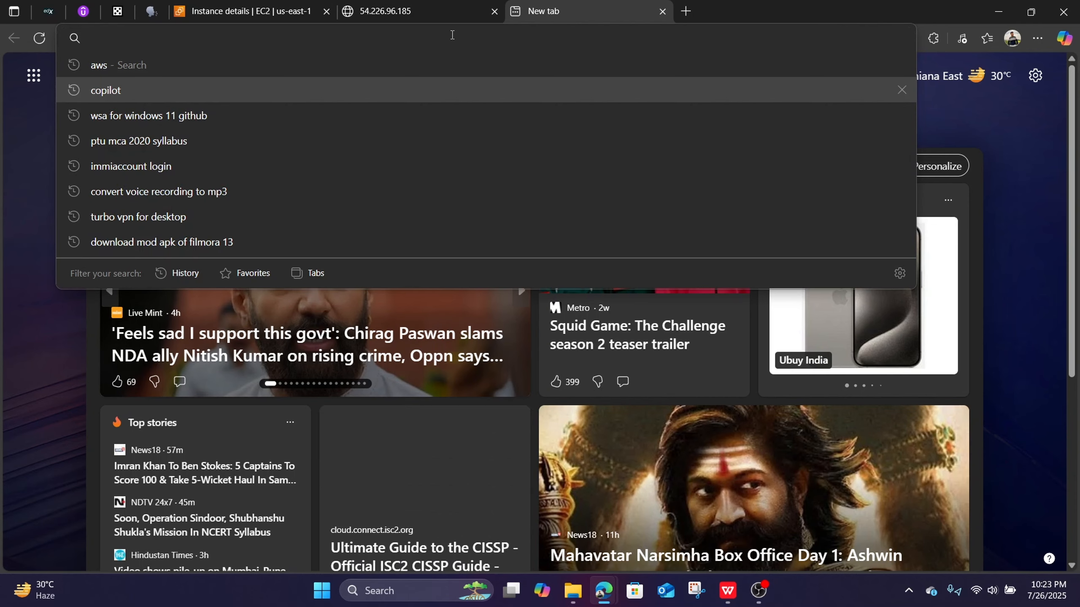
pyautogui.write('http')
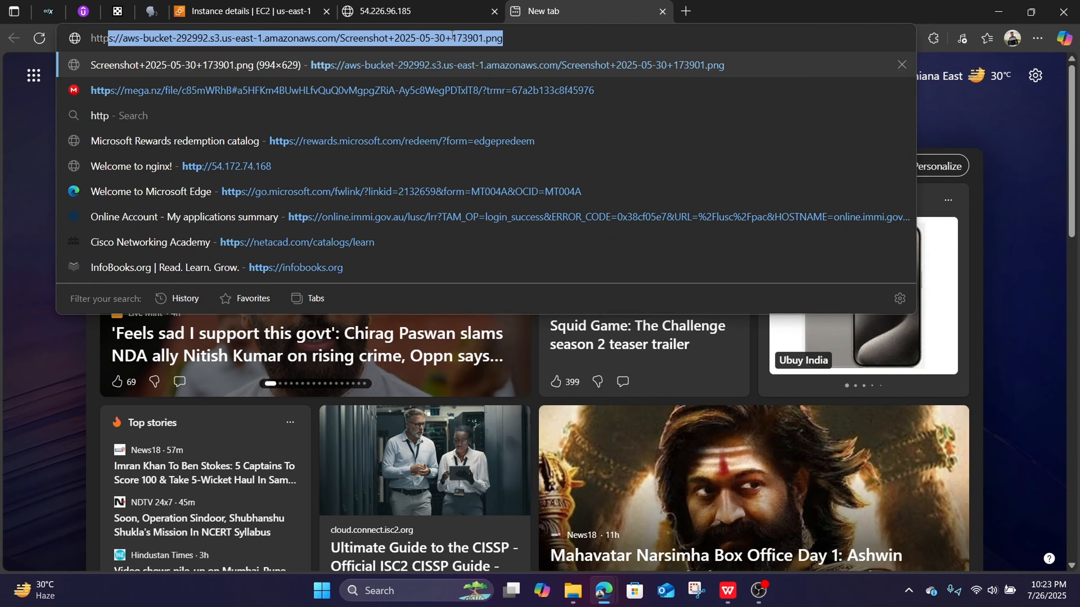
pyautogui.write(':/')
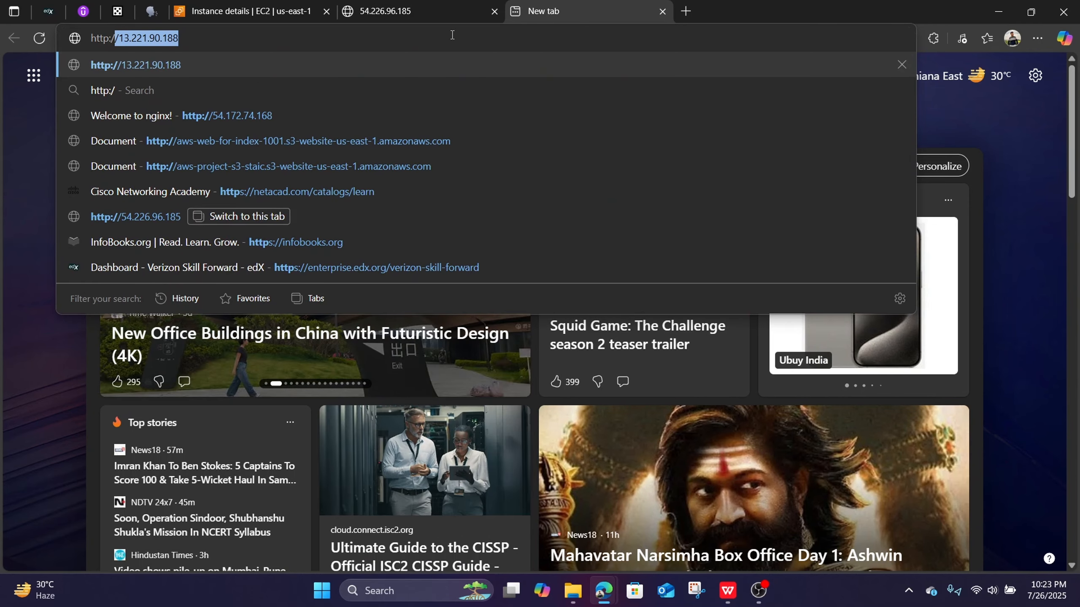
pyautogui.write('/')
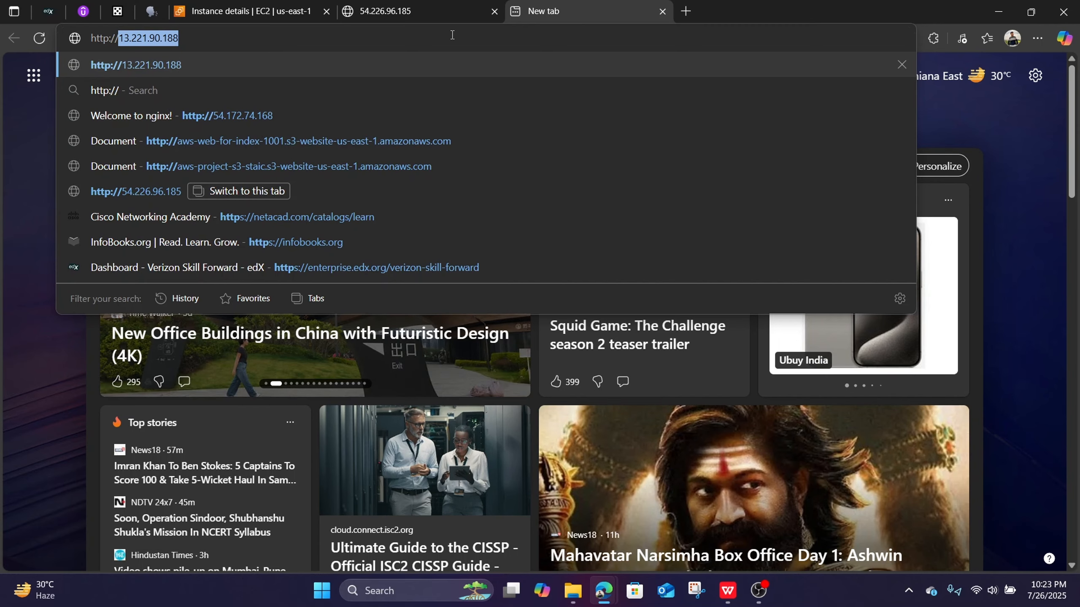
pyautogui.hotkey('ctrl', 'v')
pyautogui.press('Return')
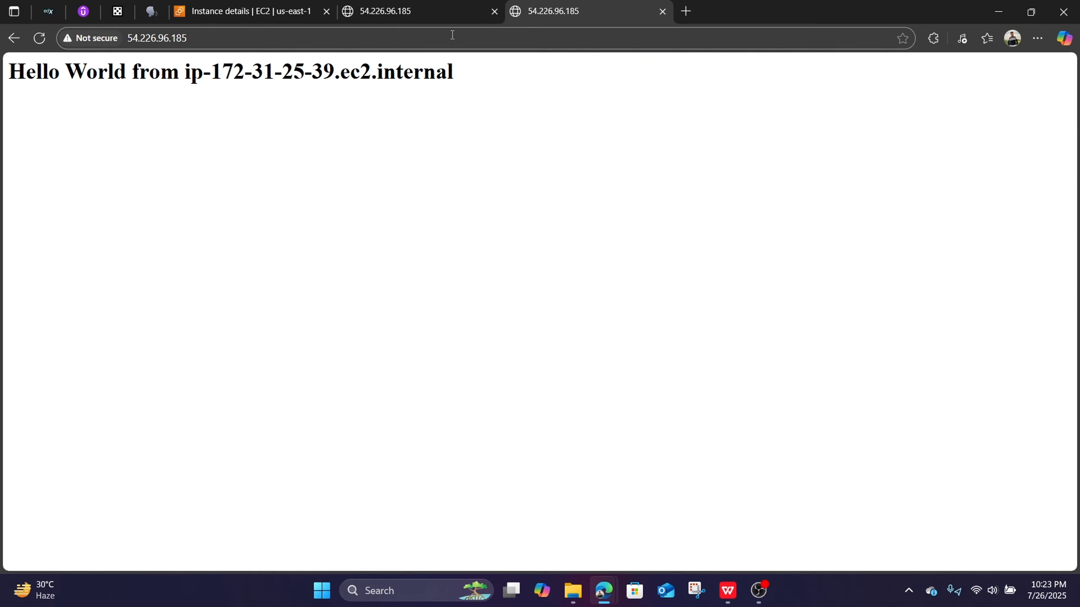
pyautogui.moveTo(4, 79); pyautogui.dragTo(569, 98)
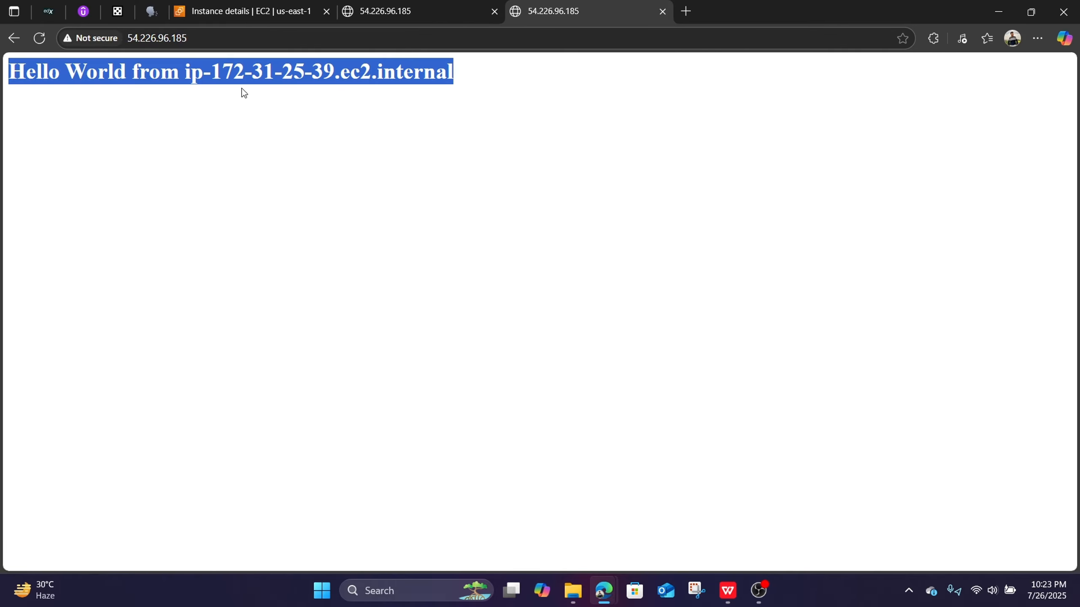
pyautogui.click(242, 57)
# Step: Return to the Demo-today instance summary and look through its details down to the capacity reservation section
pyautogui.click(266, 8)
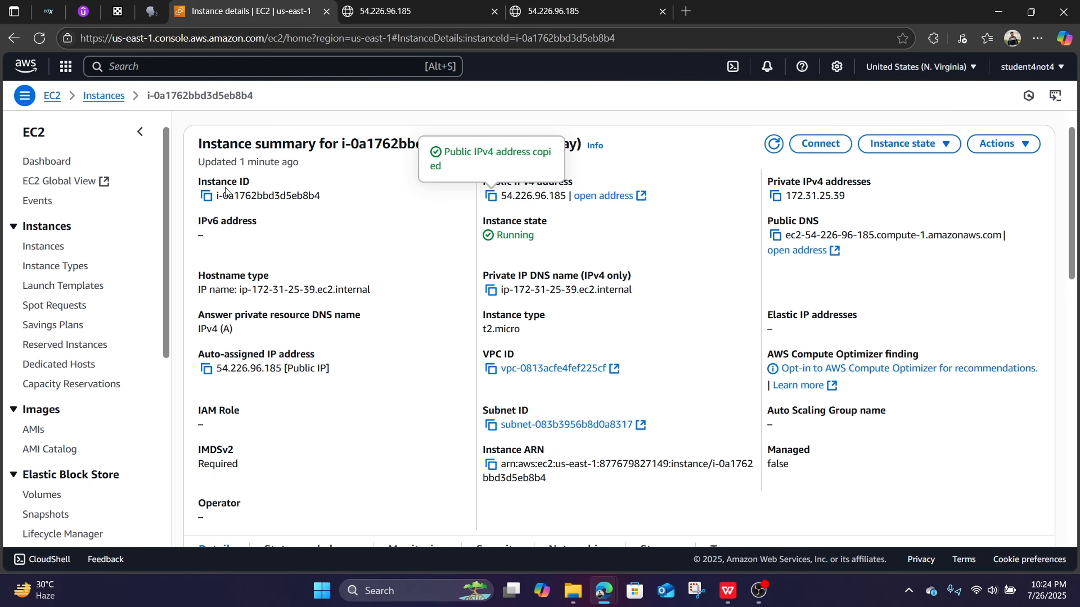
pyautogui.scroll(-4, 640, 230)
pyautogui.scroll(4, 640, 230)
pyautogui.scroll(-6, 622, 260)
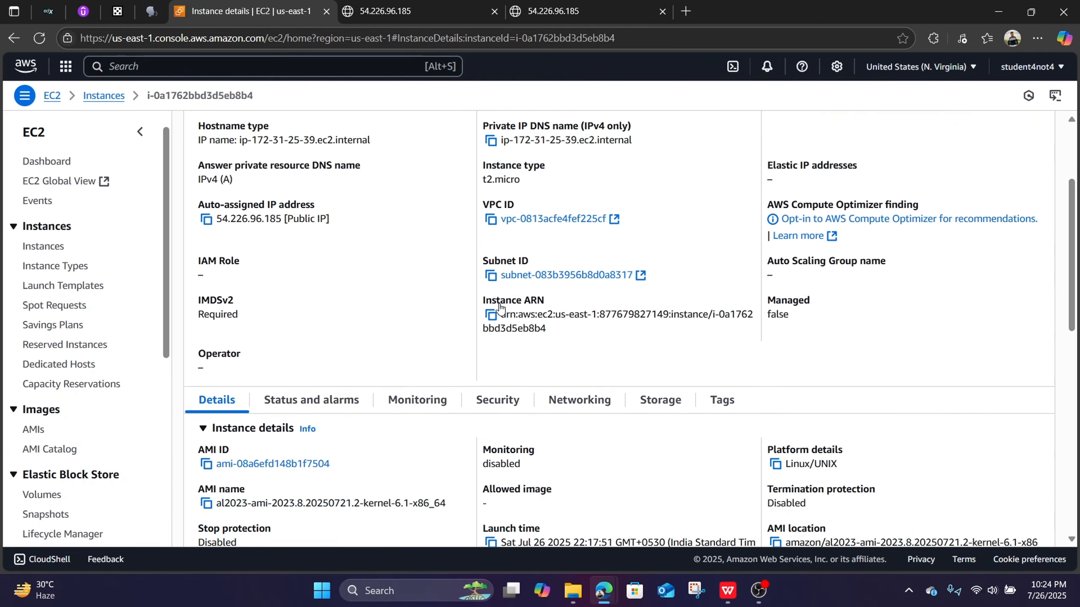
pyautogui.scroll(-10, 504, 306)
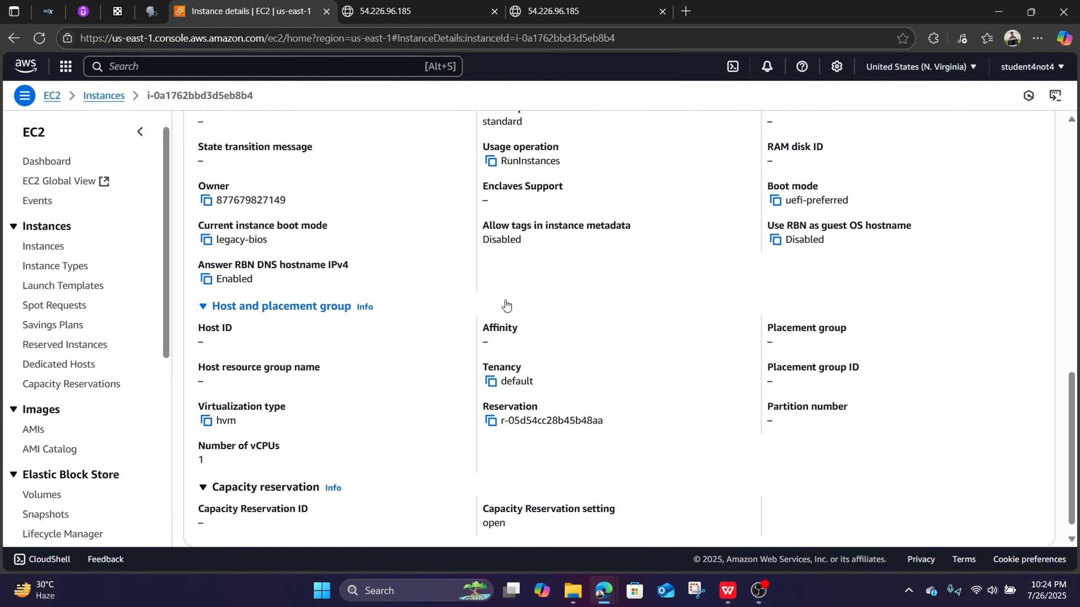
pyautogui.scroll(15, 505, 305)
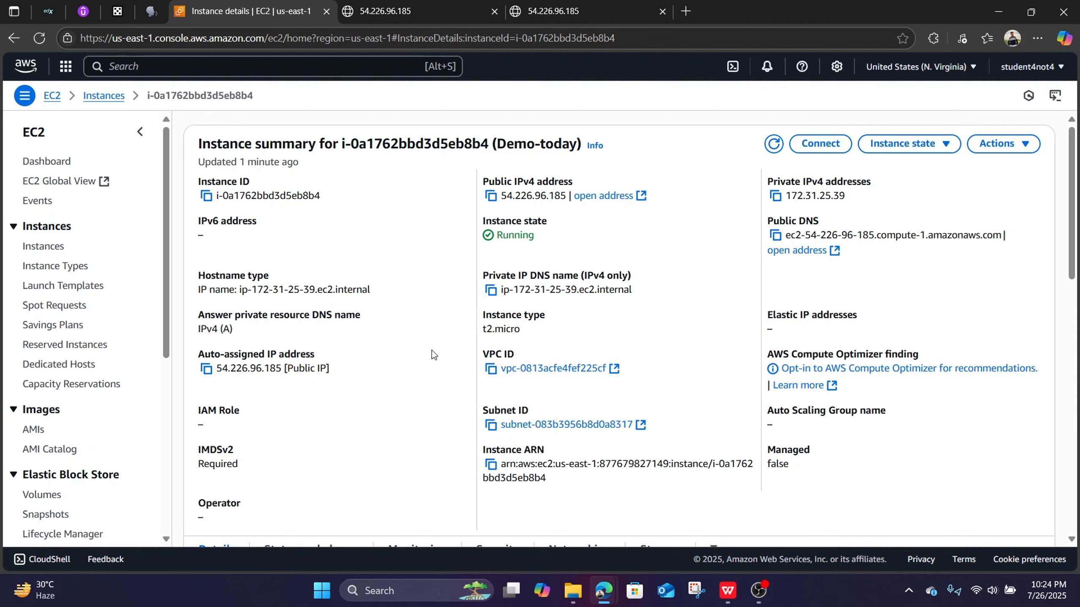
# Step: Terminate the Demo-today instance from the EC2 instances list and dismiss the notification
pyautogui.click(63, 251)
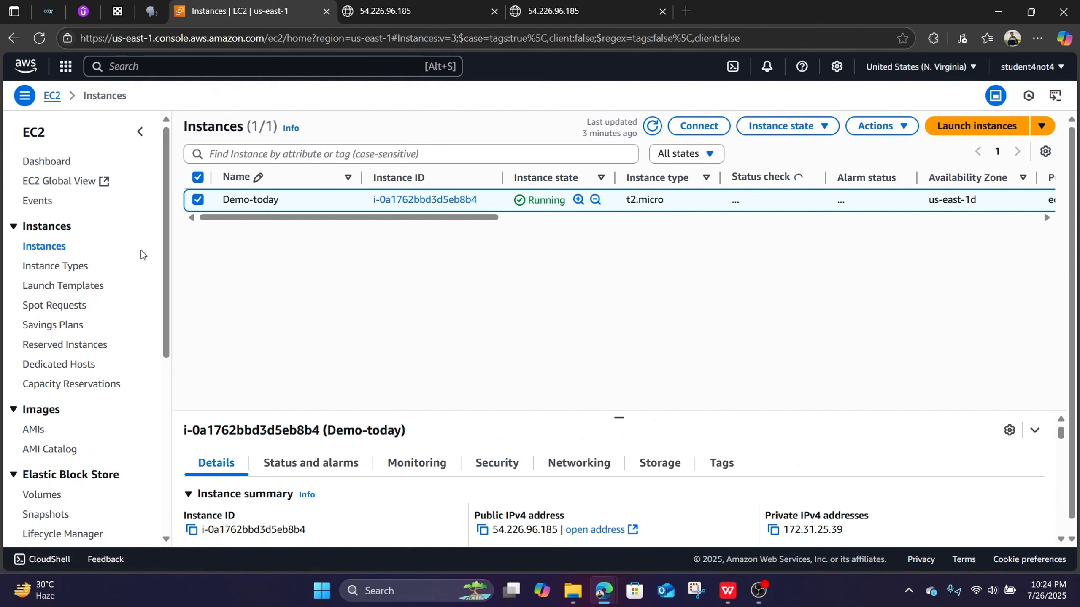
pyautogui.click(198, 199)
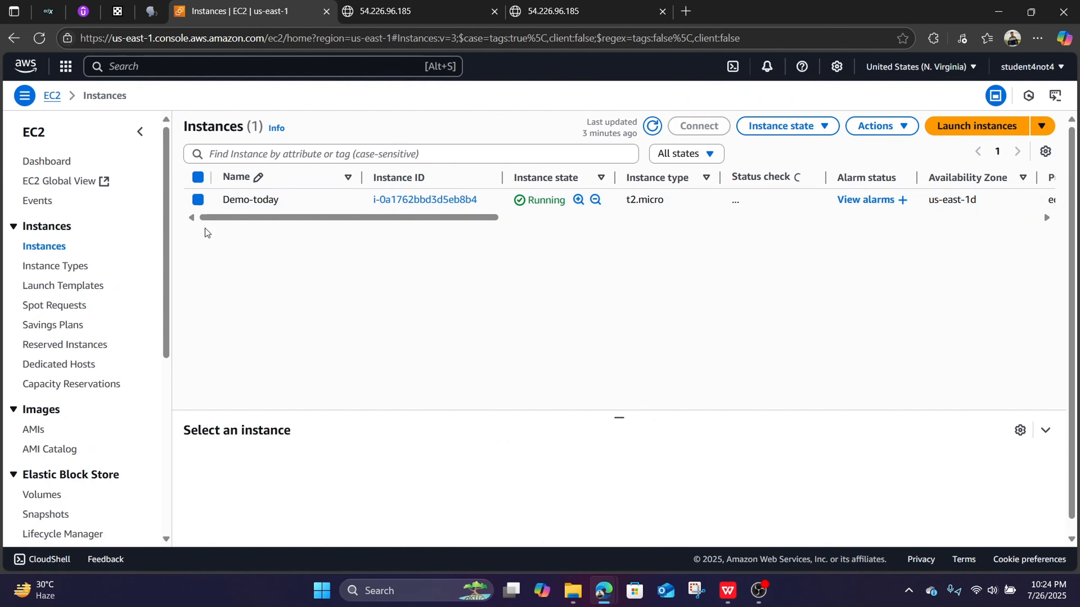
pyautogui.click(204, 200)
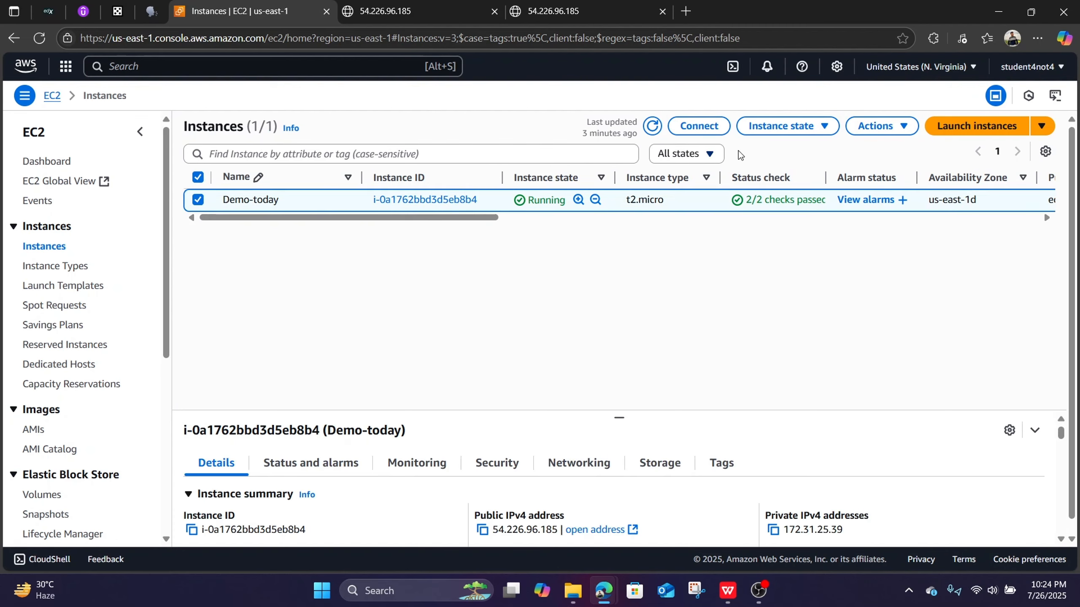
pyautogui.click(824, 132)
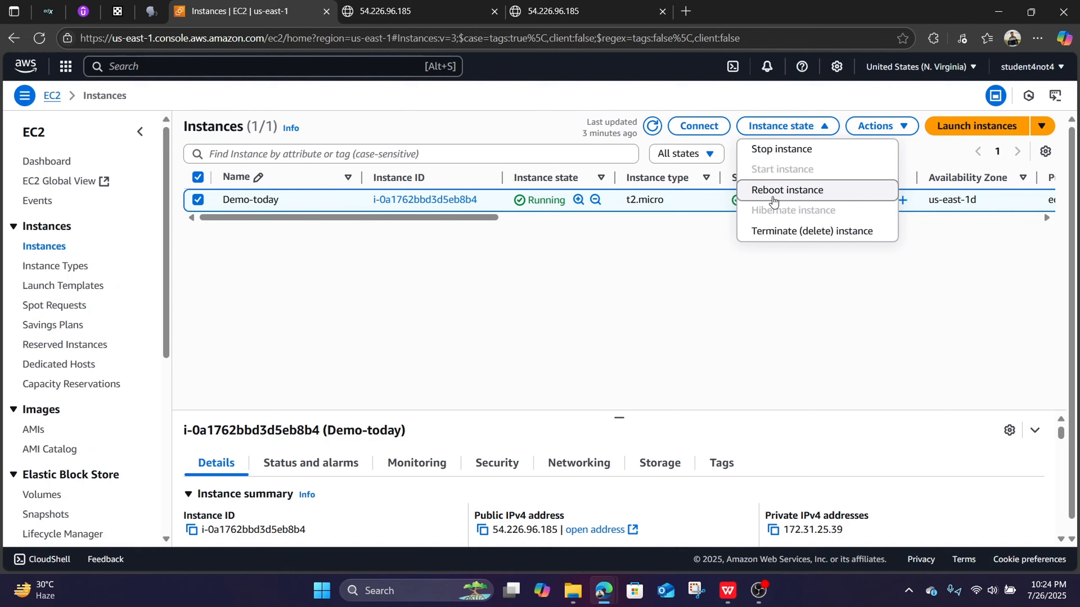
pyautogui.click(785, 232)
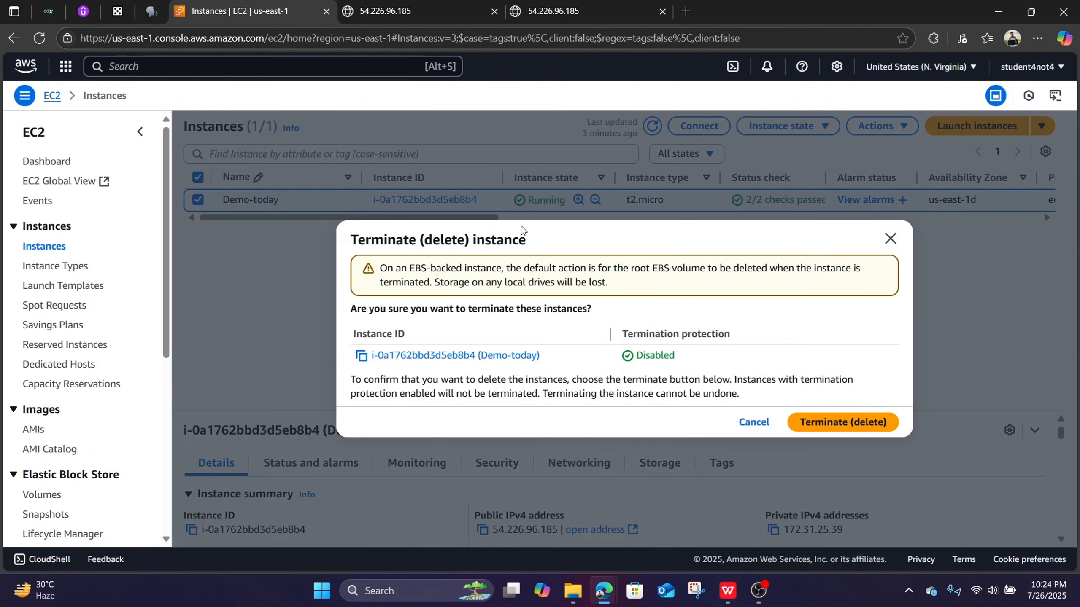
pyautogui.click(862, 424)
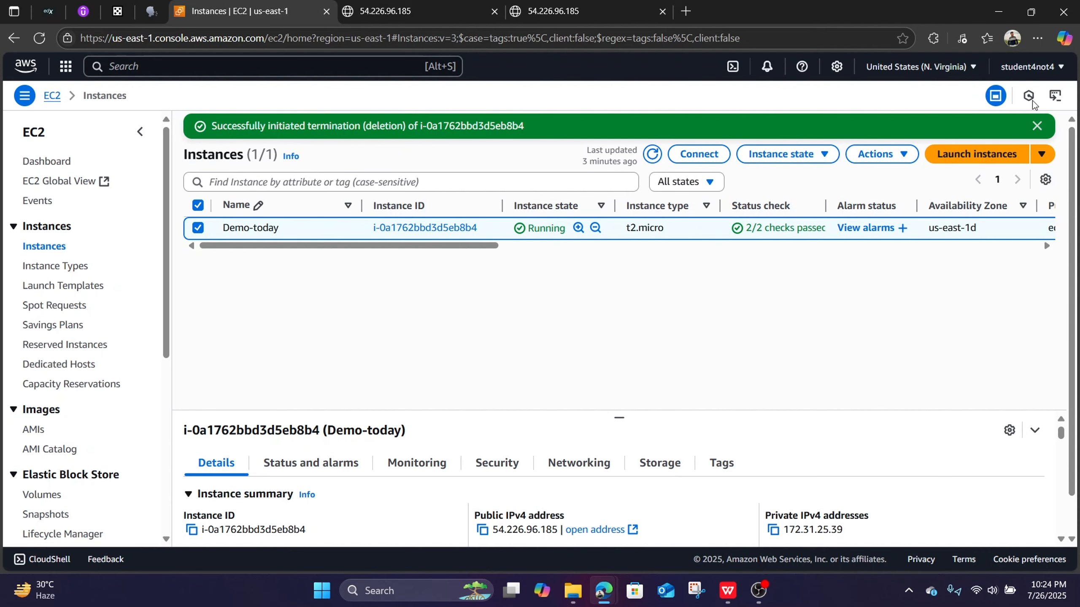
pyautogui.click(1037, 126)
# Step: Refresh the instances list with a widened Instance state column to check the termination, and return to the EC2 dashboard
pyautogui.click(652, 128)
pyautogui.click(652, 126)
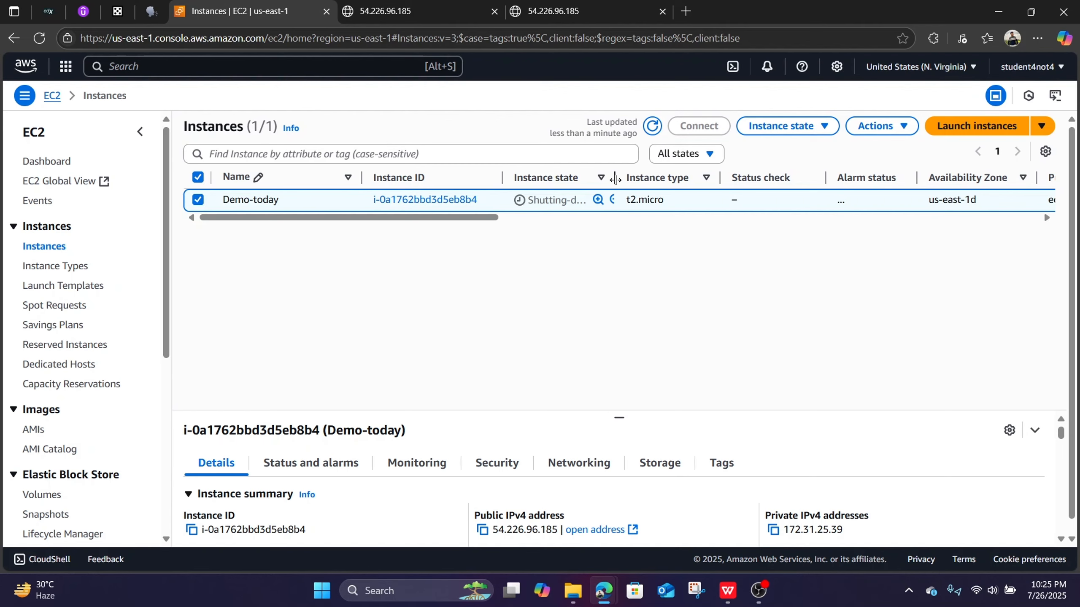
pyautogui.moveTo(615, 179); pyautogui.dragTo(664, 179)
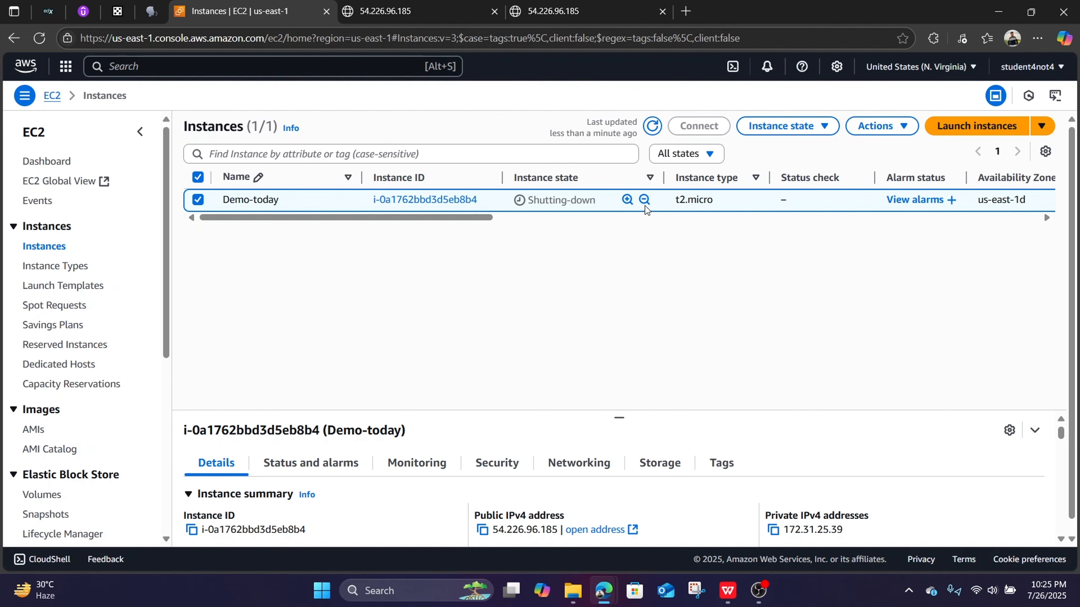
pyautogui.click(652, 125)
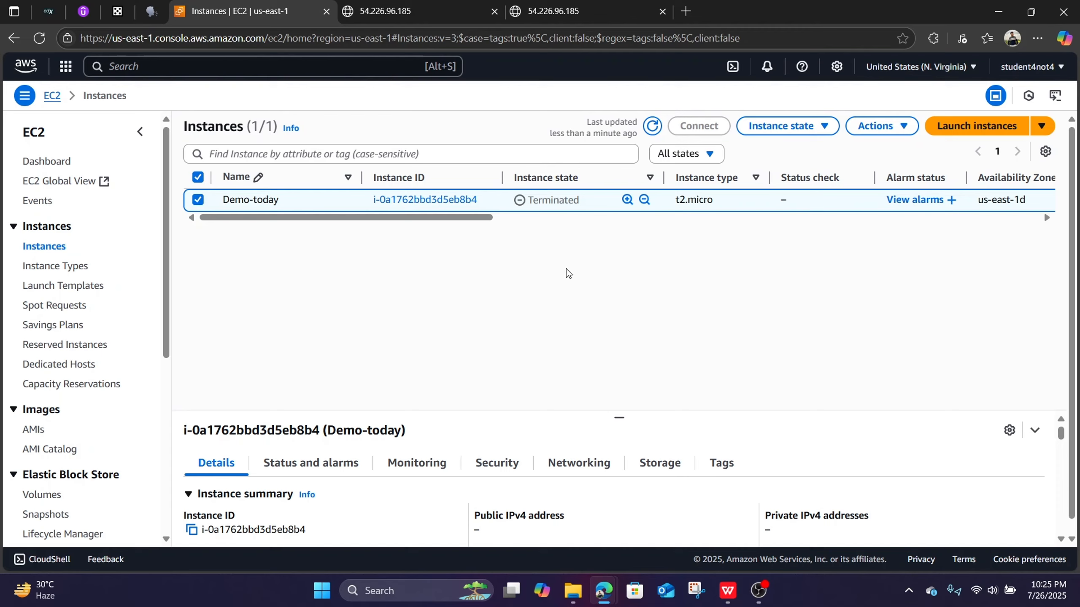
pyautogui.click(54, 161)
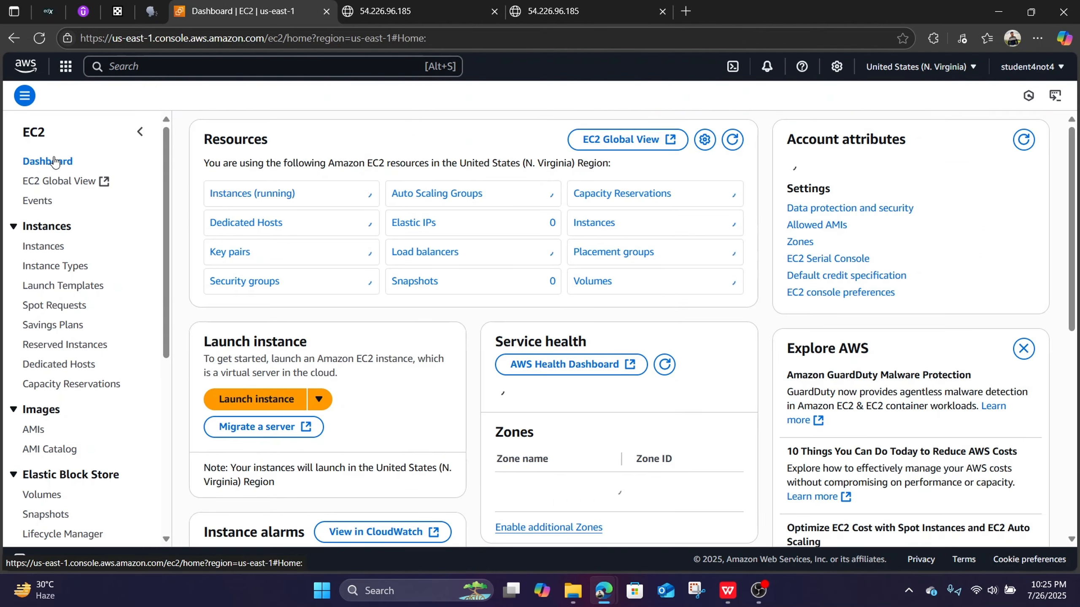